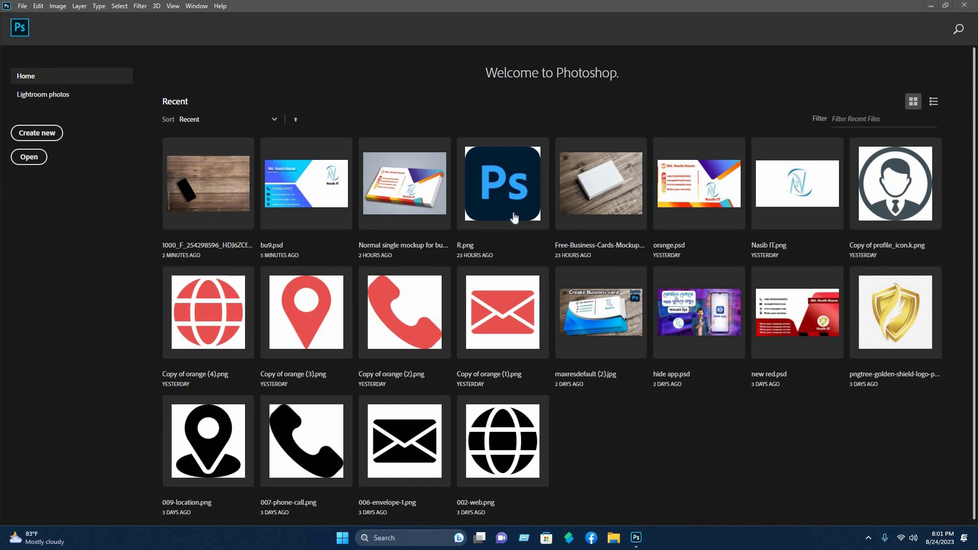
- Open the wooden-desk picture Untitled-1.jpg from the E: drive and activate the Move tool
{"action": "left_click", "coordinate": [23, 8]}
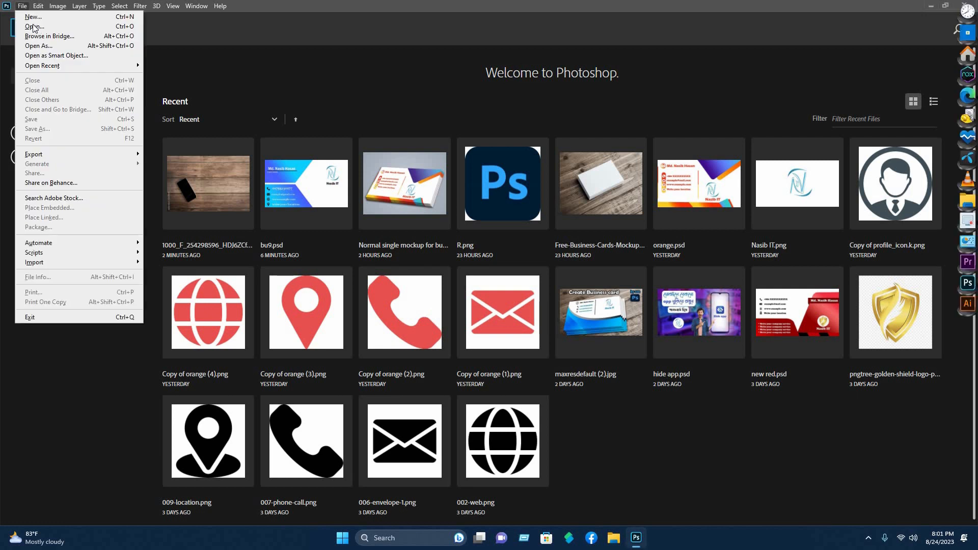
{"action": "left_click", "coordinate": [117, 26]}
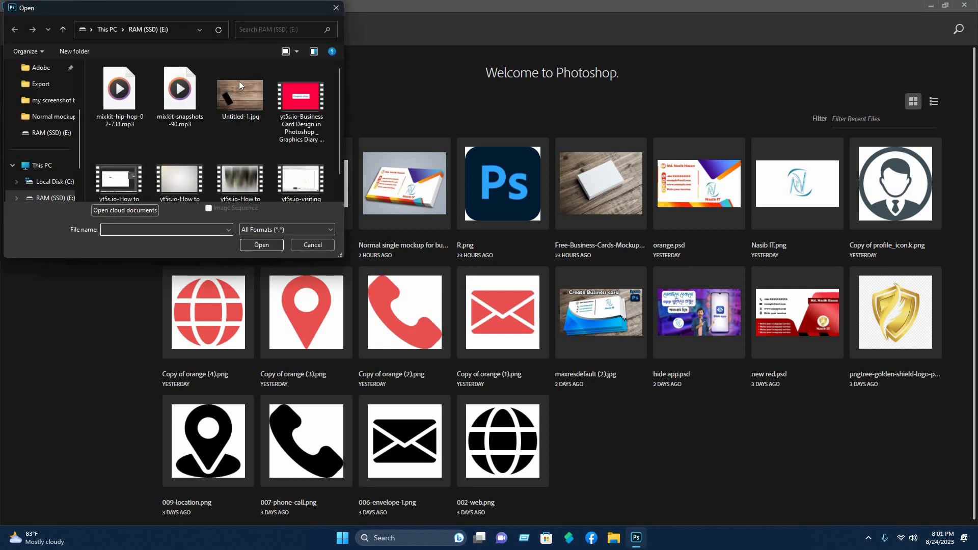
{"action": "left_click", "coordinate": [264, 245]}
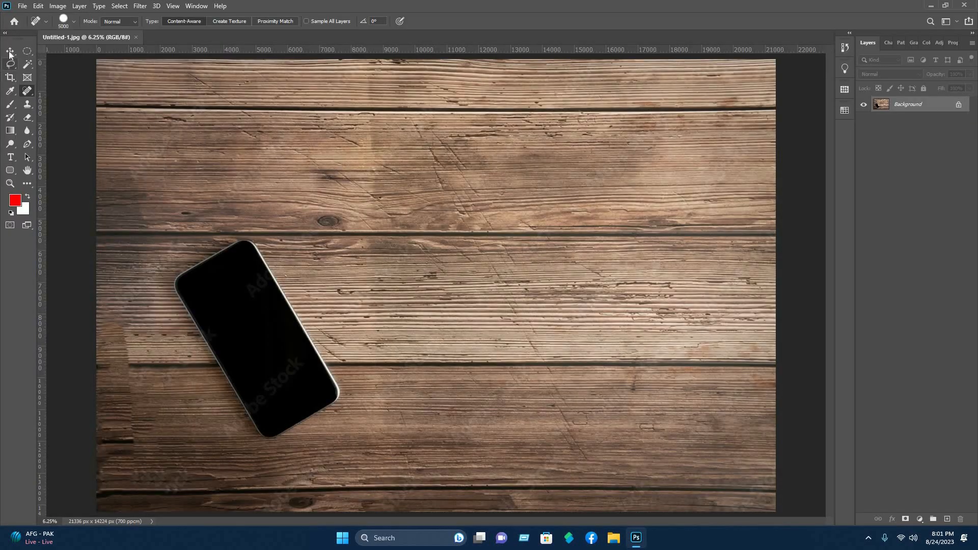
{"action": "left_click", "coordinate": [10, 51]}
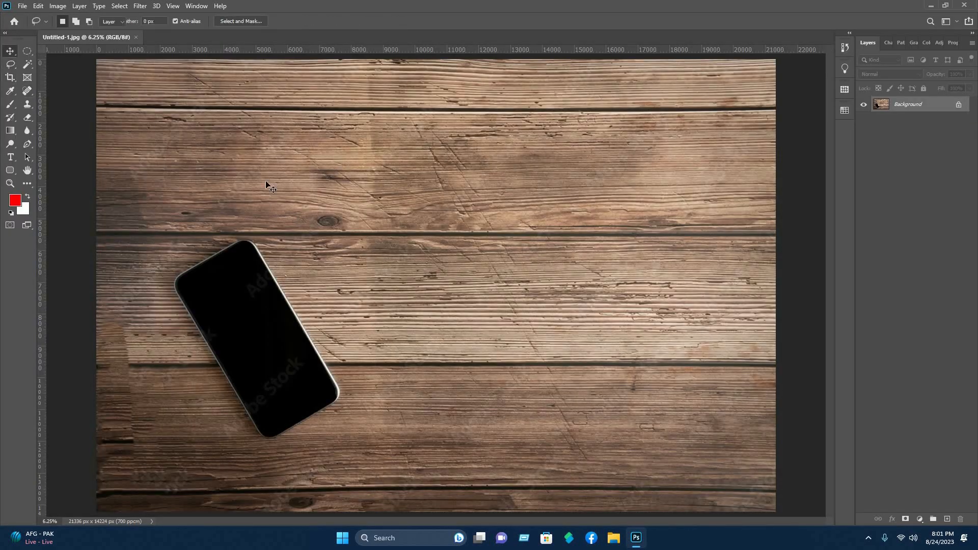
- Create a new white document 3.5 inches wide and 2 inches high at 700 pixels/centimeter
{"action": "left_click", "coordinate": [22, 6]}
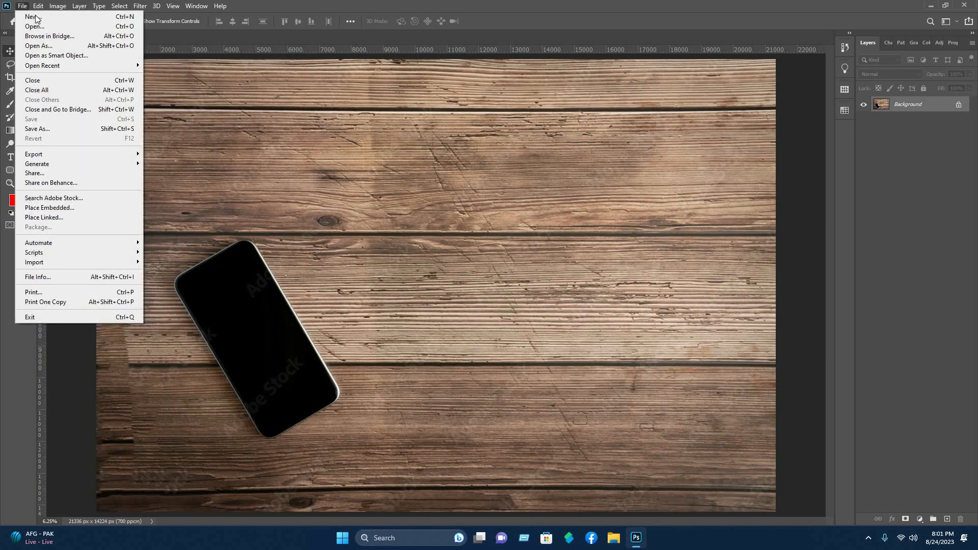
{"action": "key", "text": "Return"}
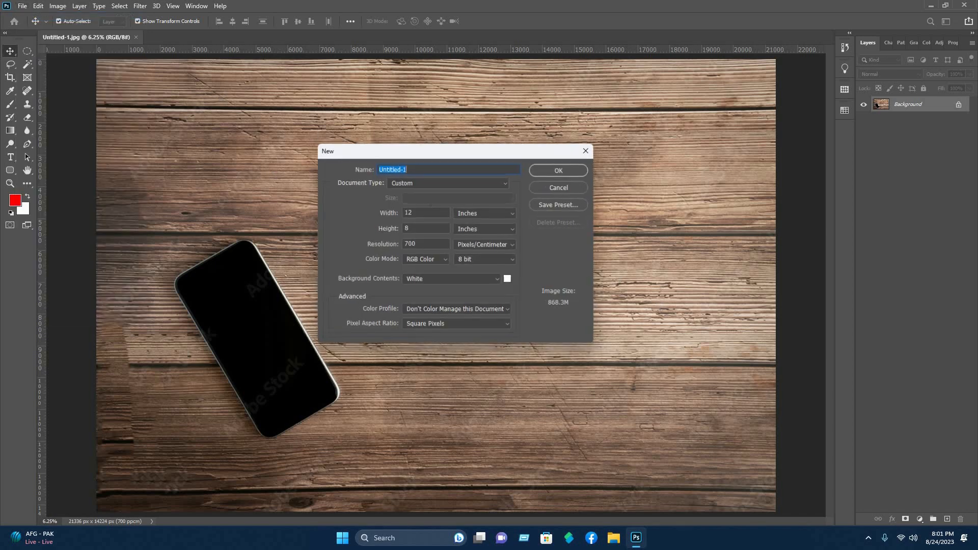
{"action": "left_click", "coordinate": [473, 214]}
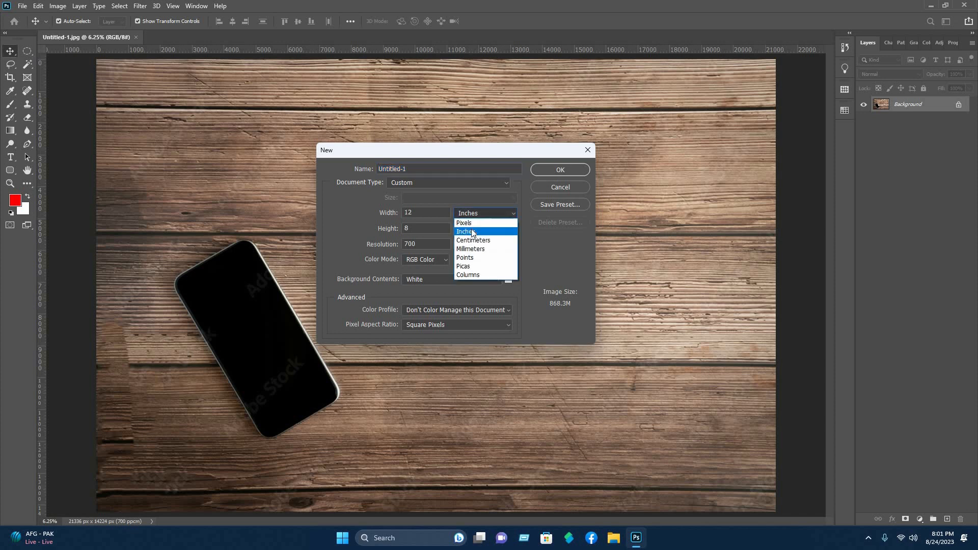
{"action": "left_click", "coordinate": [472, 230]}
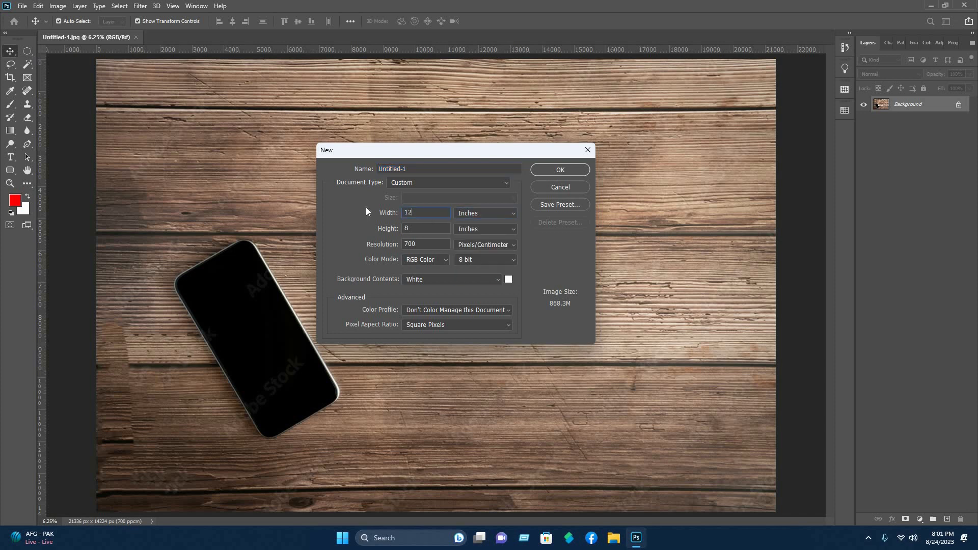
{"action": "key", "text": "shift+Tab"}
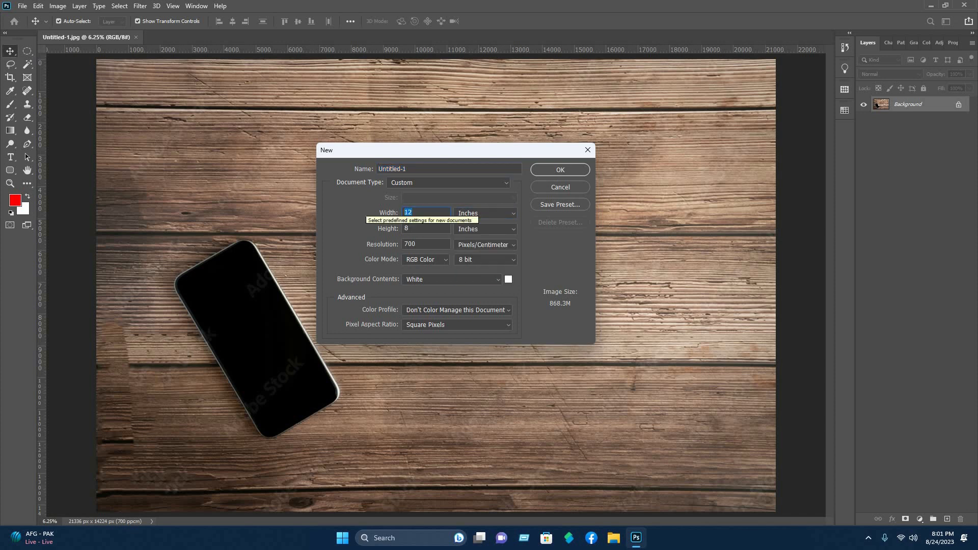
{"action": "type", "text": "3.5"}
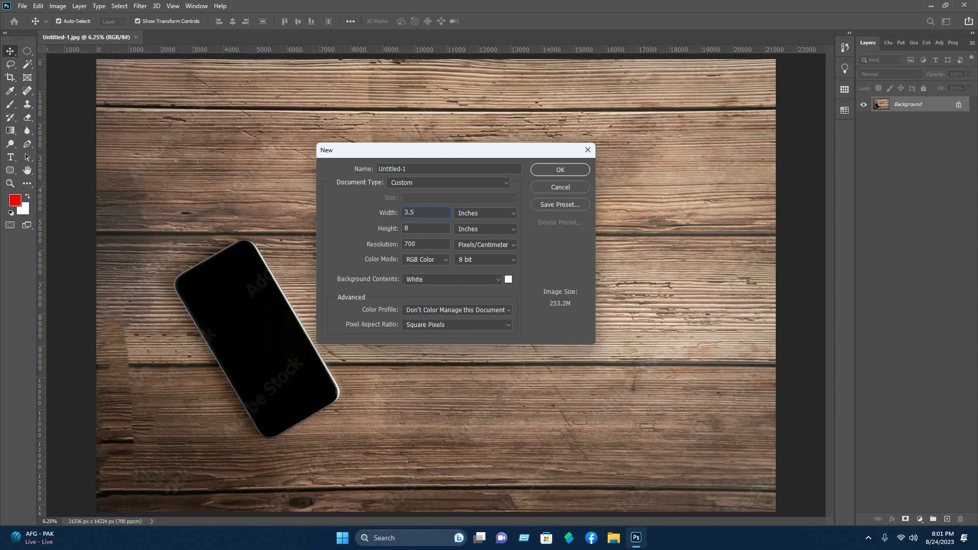
{"action": "type", "text": "2"}
{"action": "left_click", "coordinate": [560, 170]}
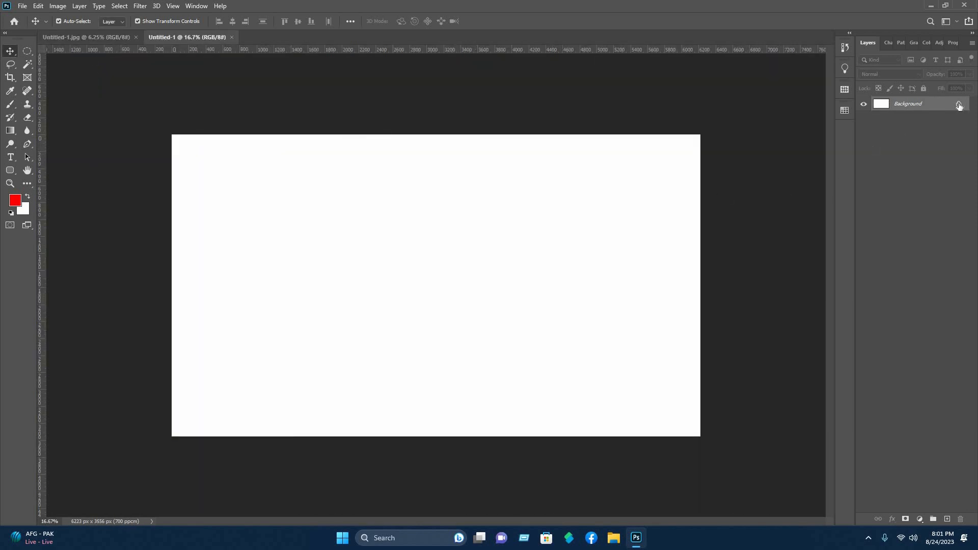
- Unlock the white background layer and copy it into the Untitled-1.jpg document as a blank card on the wood
{"action": "left_click", "coordinate": [959, 105]}
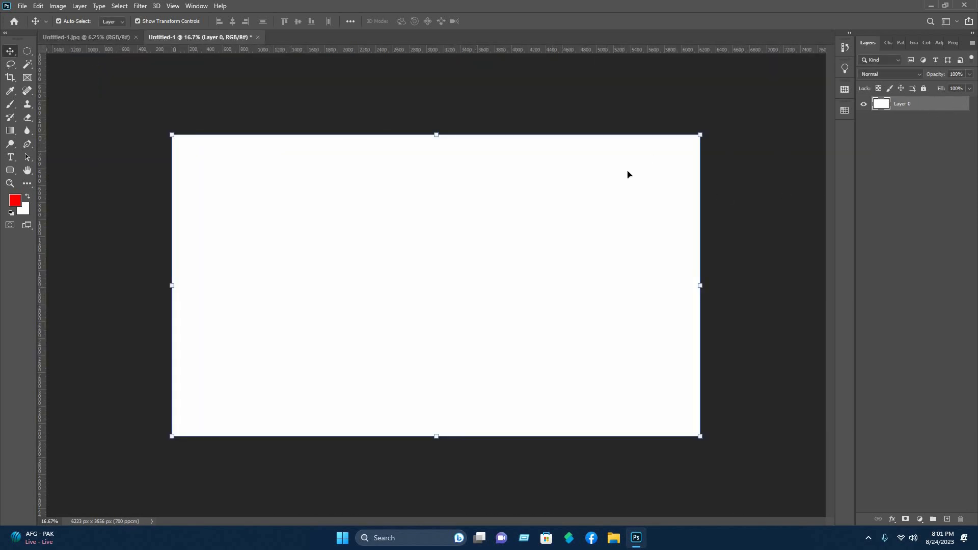
{"action": "mouse_move", "coordinate": [87, 60]}
{"action": "left_mouse_down"}
{"action": "mouse_move", "coordinate": [77, 37]}
{"action": "mouse_move", "coordinate": [92, 53]}
{"action": "left_mouse_up"}
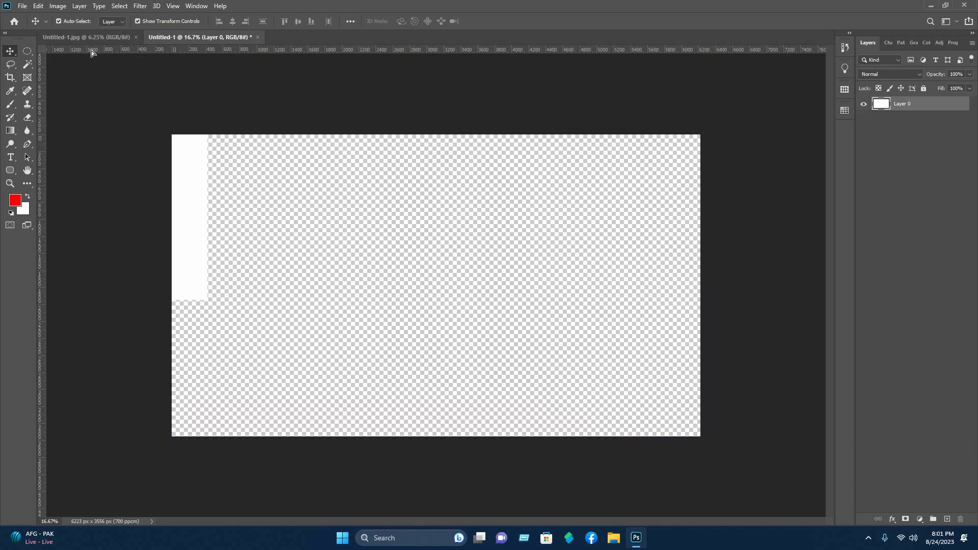
{"action": "left_click_drag", "start_coordinate": [361, 278], "coordinate": [463, 289]}
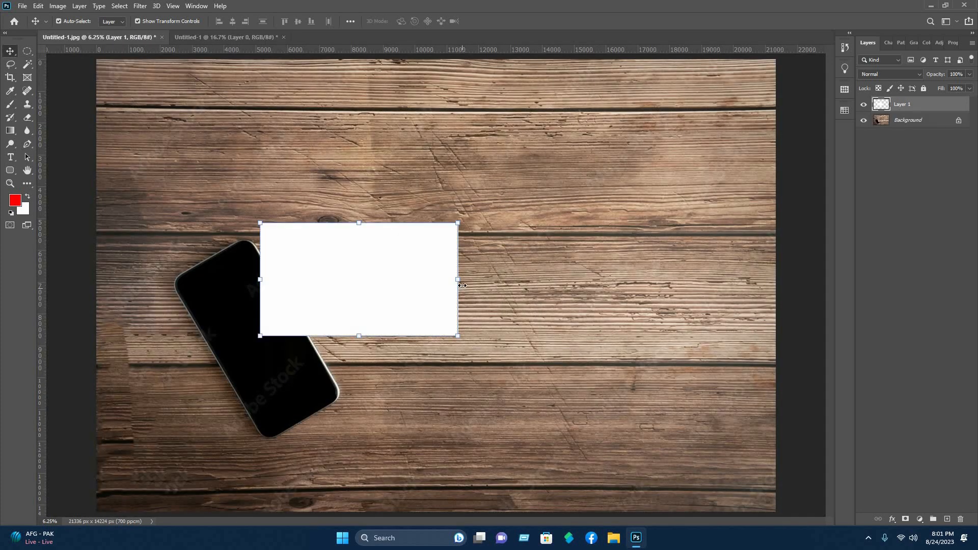
- Enlarge the white card proportionally to about 214% and convert its layer to a smart object
{"action": "left_click_drag", "start_coordinate": [551, 291], "coordinate": [678, 285]}
{"action": "left_click_drag", "start_coordinate": [486, 288], "coordinate": [483, 286]}
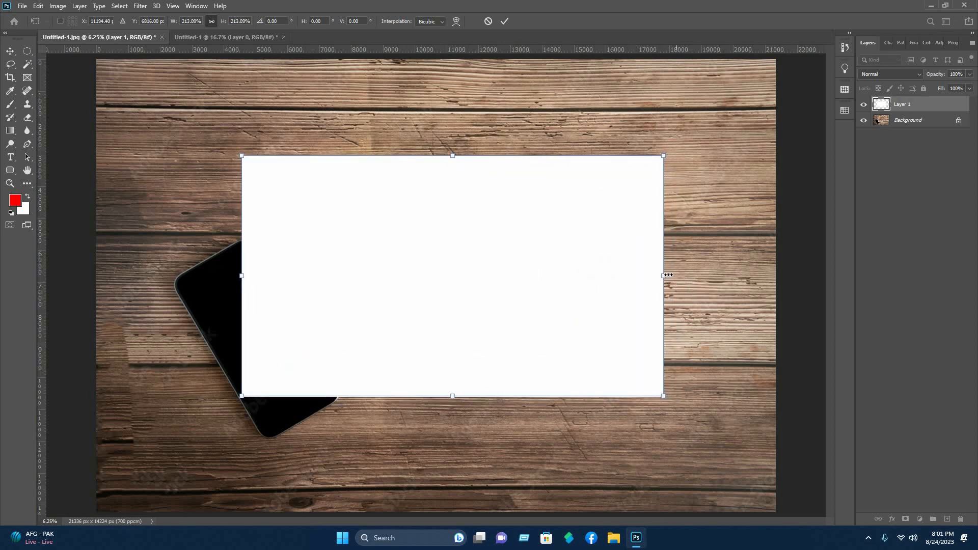
{"action": "left_click_drag", "start_coordinate": [668, 275], "coordinate": [671, 275]}
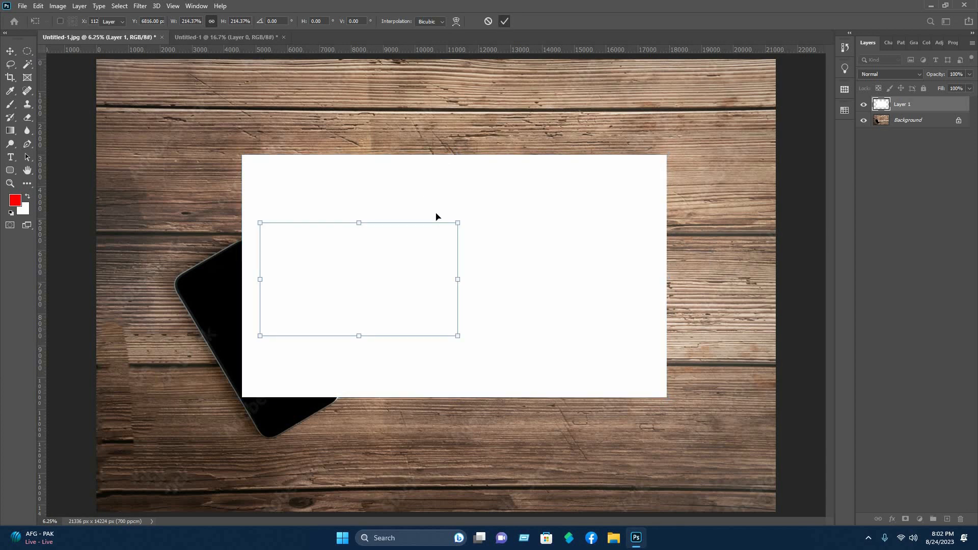
{"action": "right_click", "coordinate": [912, 107]}
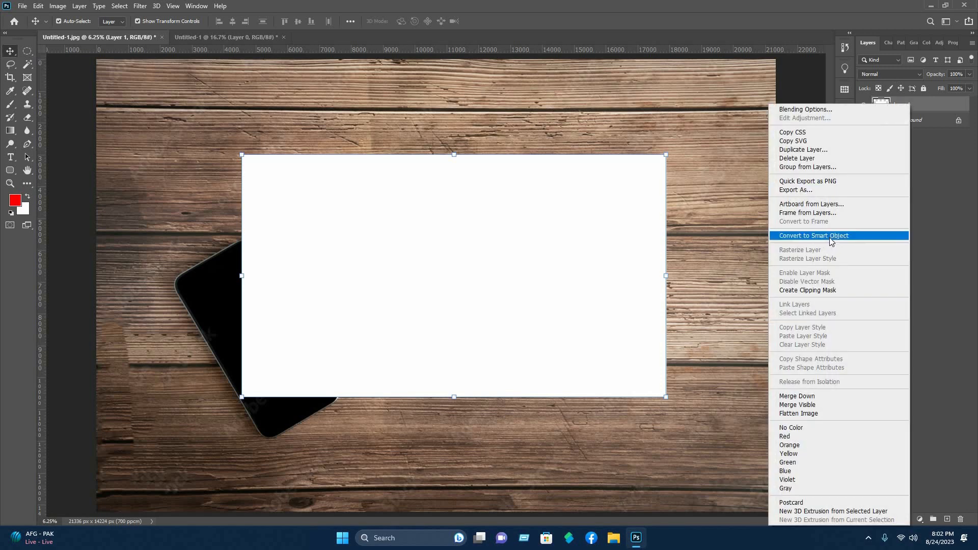
{"action": "left_click", "coordinate": [828, 235]}
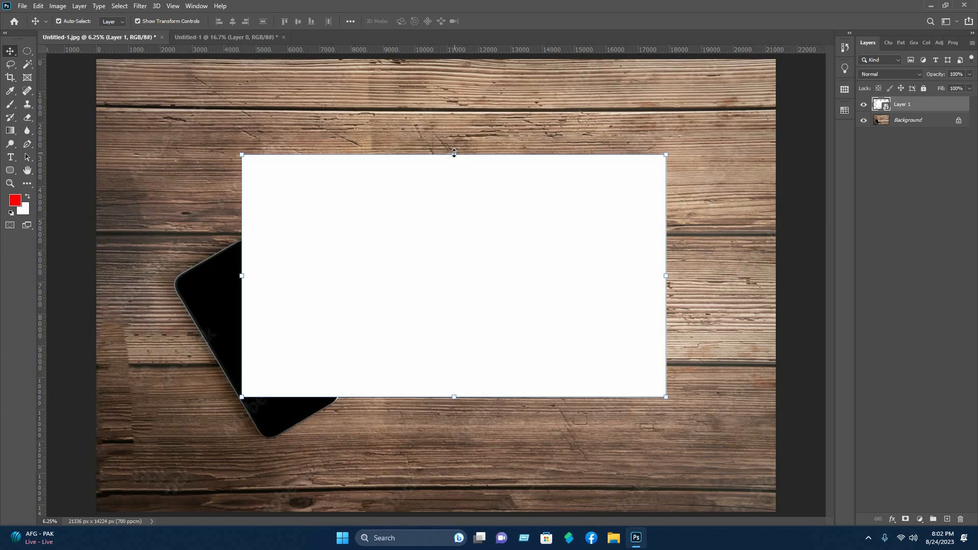
- Distort the white card's corners into a flatter perspective shape and move it onto the clear wood above the phone
{"action": "key", "text": "ctrl+t"}
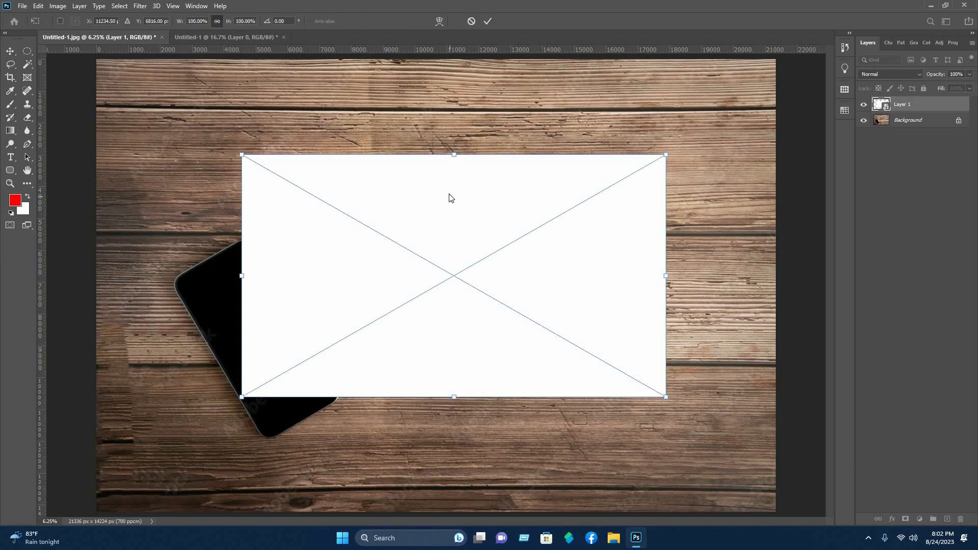
{"action": "right_click", "coordinate": [449, 197]}
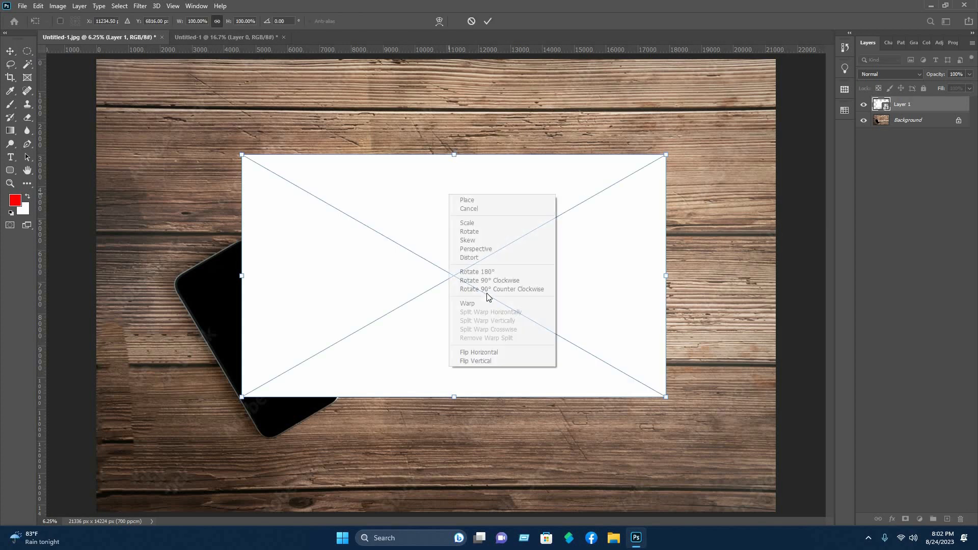
{"action": "left_click", "coordinate": [452, 156]}
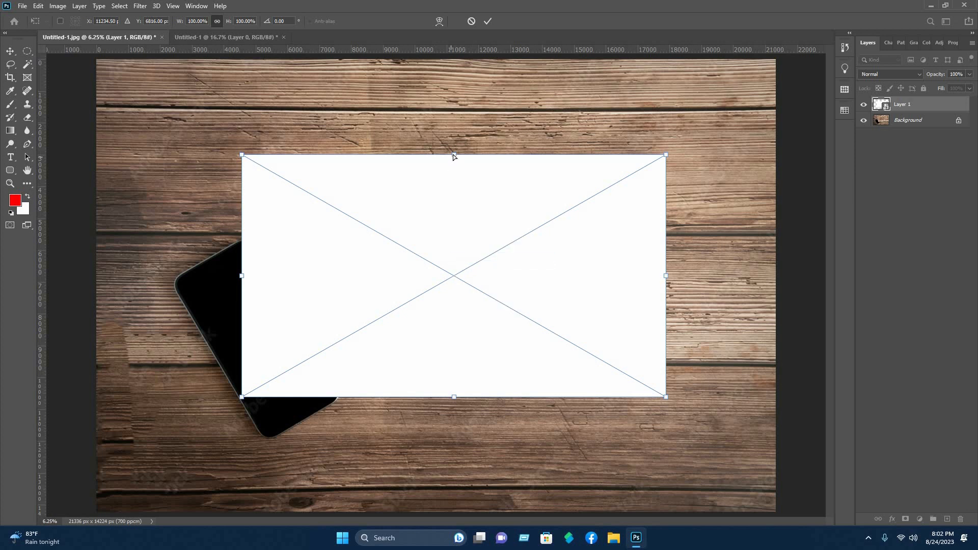
{"action": "left_click_drag", "start_coordinate": [453, 155], "coordinate": [454, 203]}
{"action": "left_click_drag", "start_coordinate": [666, 202], "coordinate": [598, 229]}
{"action": "left_click_drag", "start_coordinate": [241, 202], "coordinate": [290, 257]}
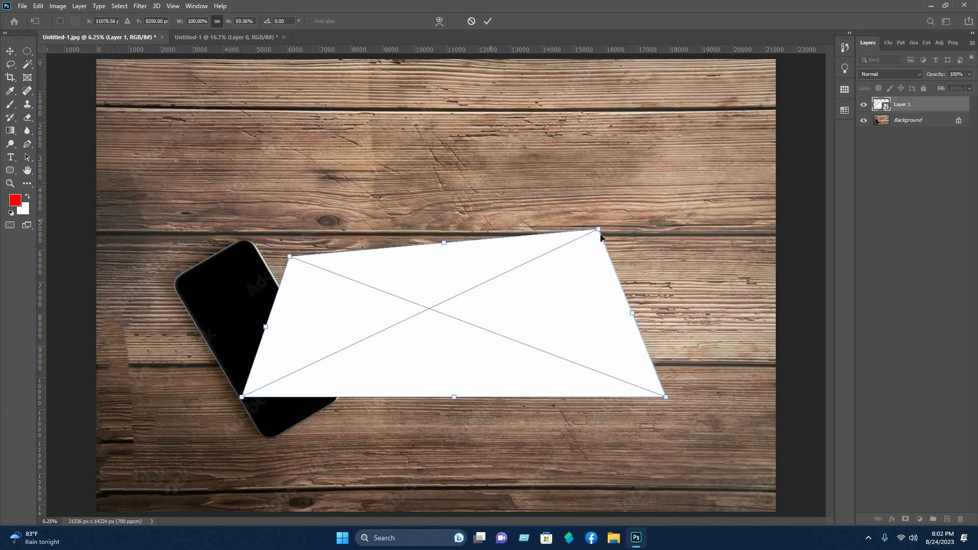
{"action": "left_click_drag", "start_coordinate": [599, 230], "coordinate": [584, 251]}
{"action": "left_click_drag", "start_coordinate": [242, 397], "coordinate": [290, 399]}
{"action": "left_click_drag", "start_coordinate": [665, 397], "coordinate": [596, 394]}
{"action": "left_click", "coordinate": [490, 20]}
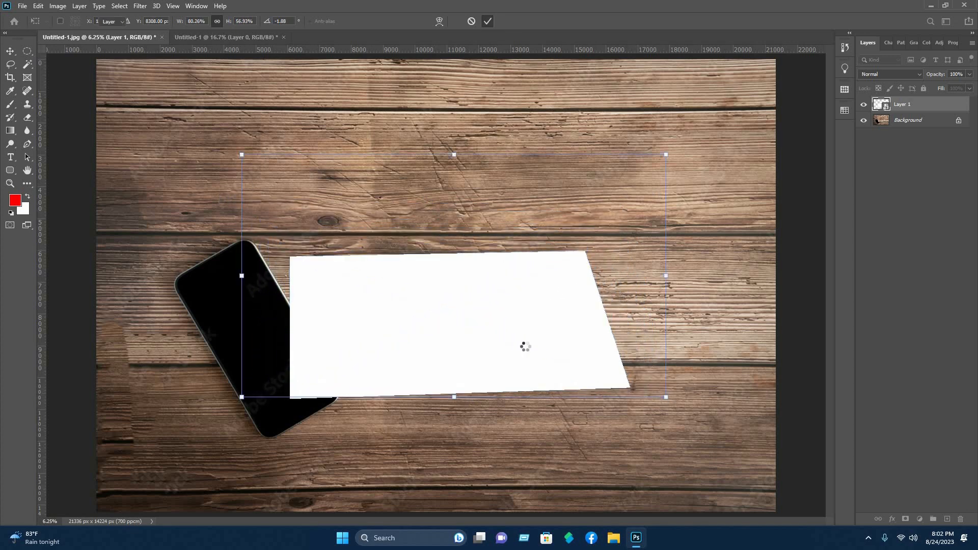
{"action": "left_click_drag", "start_coordinate": [530, 292], "coordinate": [557, 167]}
{"action": "left_click", "coordinate": [222, 88]}
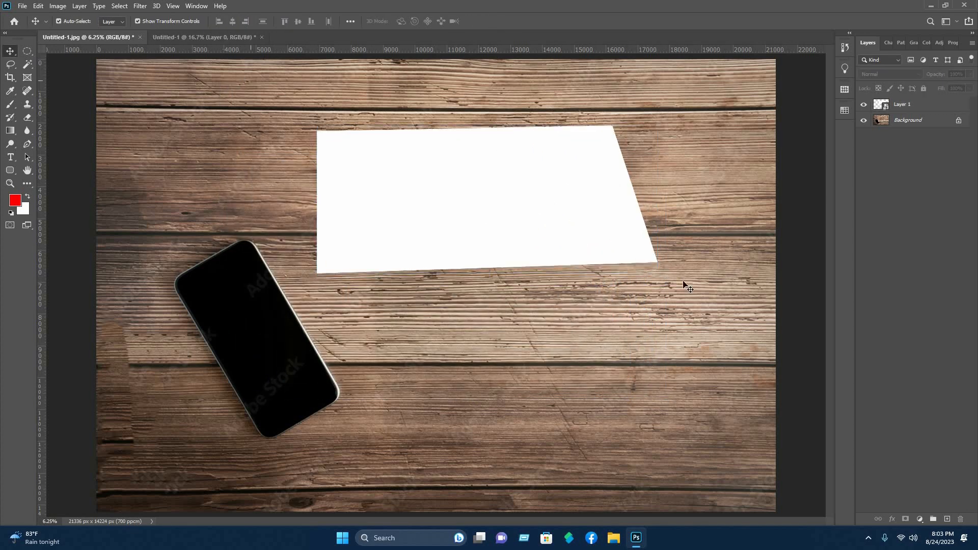
- Distort the white card into an even trapezoid narrower along its far edge, and place it overlapping the phone
{"action": "left_click", "coordinate": [624, 244]}
{"action": "left_click_drag", "start_coordinate": [675, 275], "coordinate": [639, 268]}
{"action": "right_click", "coordinate": [481, 160]}
{"action": "left_click", "coordinate": [509, 224]}
{"action": "left_click_drag", "start_coordinate": [478, 276], "coordinate": [474, 284]}
{"action": "left_click_drag", "start_coordinate": [467, 128], "coordinate": [469, 139]}
{"action": "left_click_drag", "start_coordinate": [322, 136], "coordinate": [324, 141]}
{"action": "left_click", "coordinate": [487, 21]}
{"action": "left_click", "coordinate": [523, 92]}
{"action": "scroll", "coordinate": [526, 90], "scroll_direction": "down", "scroll_amount": 3}
{"action": "scroll", "coordinate": [527, 90], "scroll_direction": "up", "scroll_amount": 2}
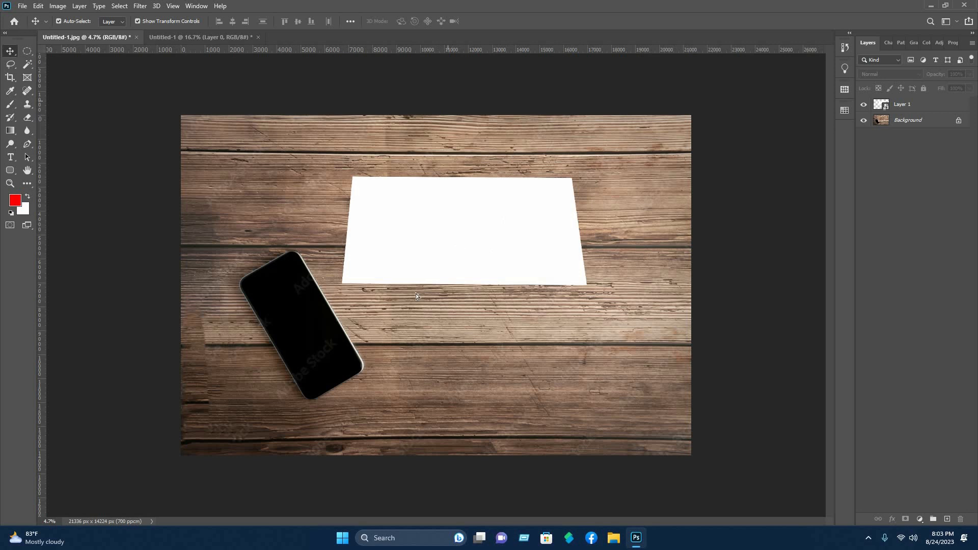
{"action": "left_click_drag", "start_coordinate": [426, 204], "coordinate": [390, 257]}
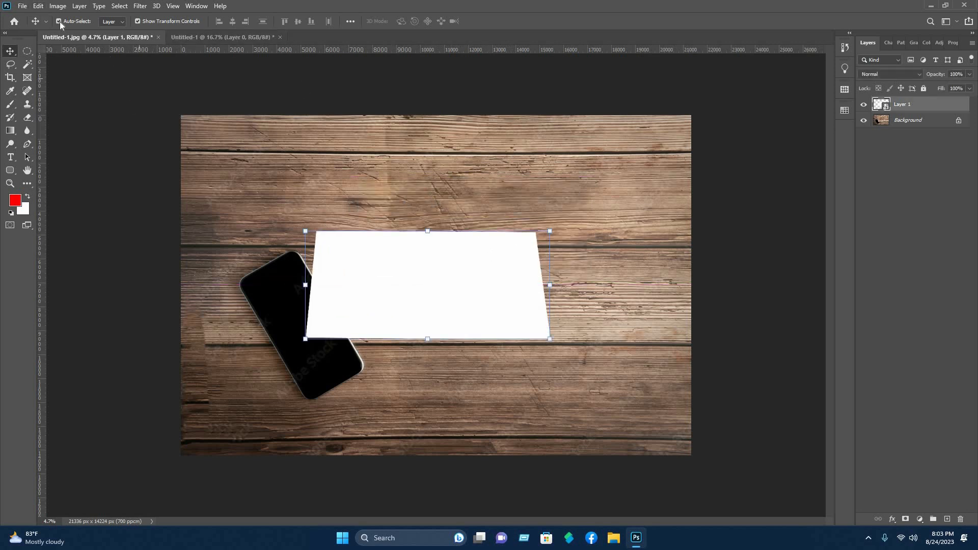
- Open Business card.psd from the Desktop and close the blank Untitled-1 document without saving
{"action": "left_click", "coordinate": [22, 5]}
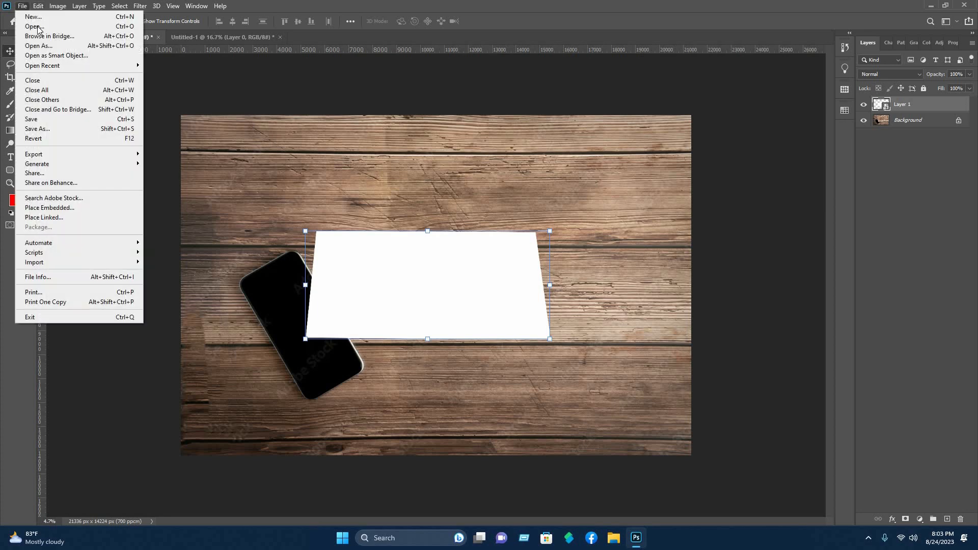
{"action": "left_click", "coordinate": [28, 29]}
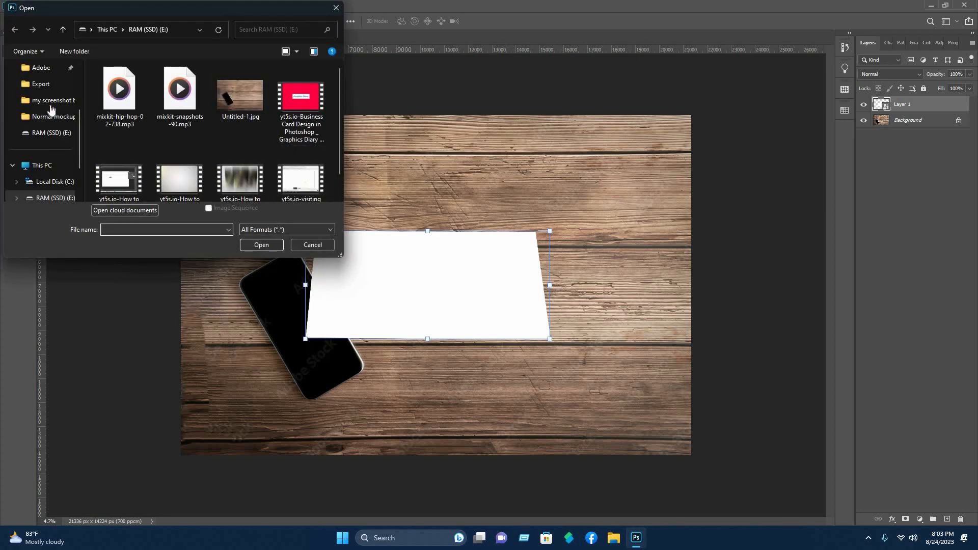
{"action": "scroll", "coordinate": [40, 102], "scroll_direction": "up", "scroll_amount": 2}
{"action": "scroll", "coordinate": [218, 127], "scroll_direction": "down", "scroll_amount": 3}
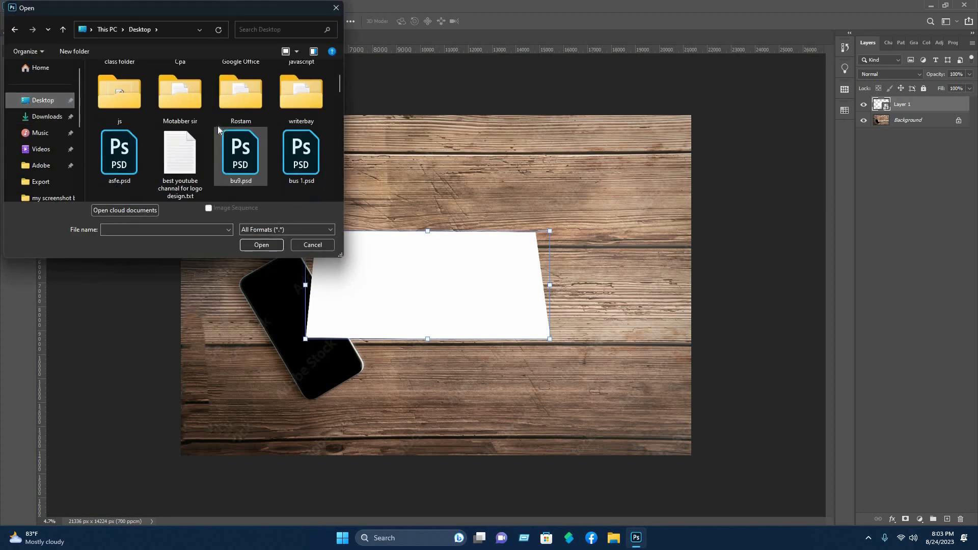
{"action": "left_click", "coordinate": [185, 95]}
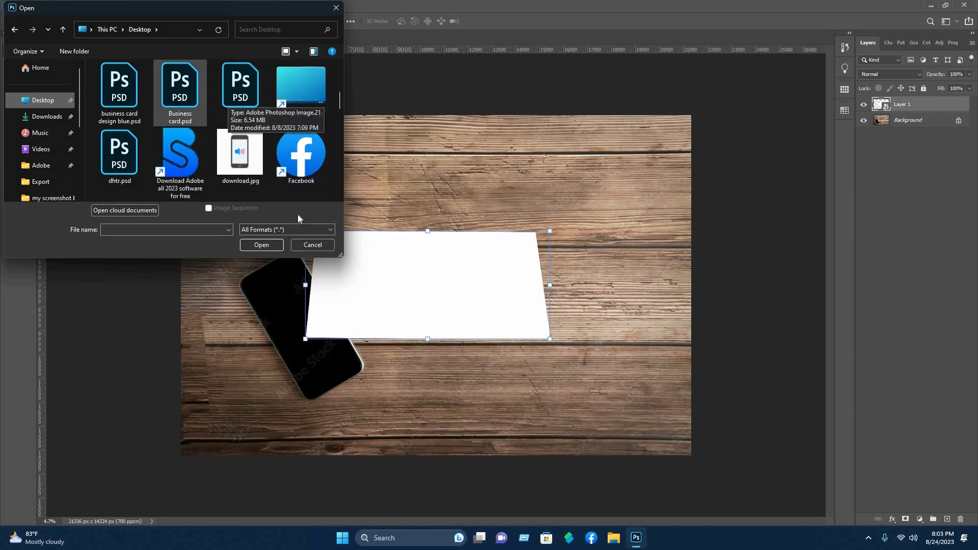
{"action": "left_click", "coordinate": [261, 245]}
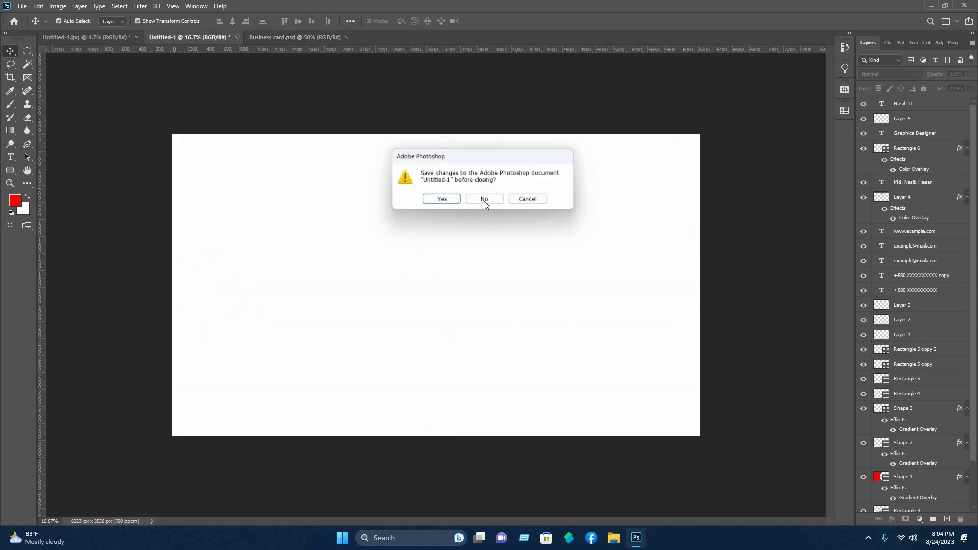
{"action": "left_click", "coordinate": [484, 200]}
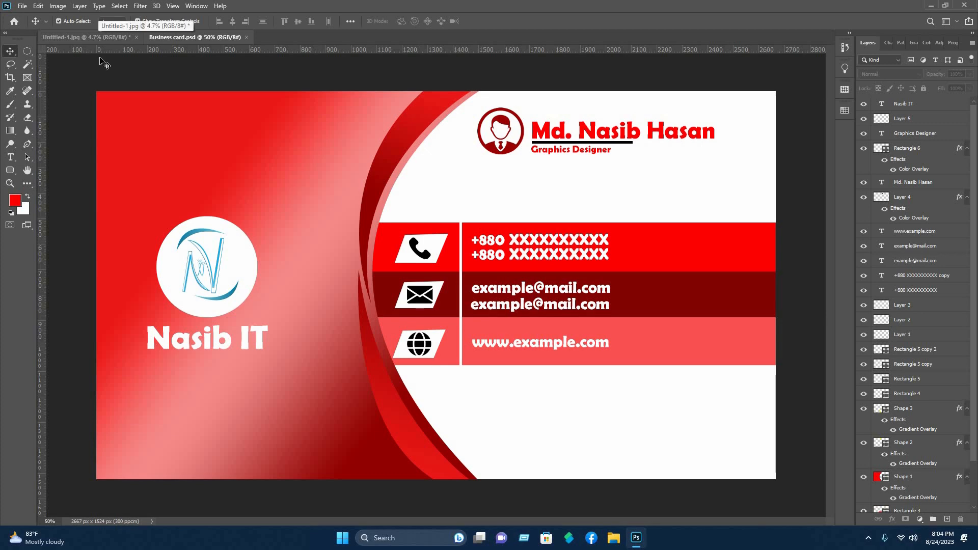
- Return to Untitled-1.jpg and open the contents of the white card's smart object for editing
{"action": "left_click", "coordinate": [99, 39]}
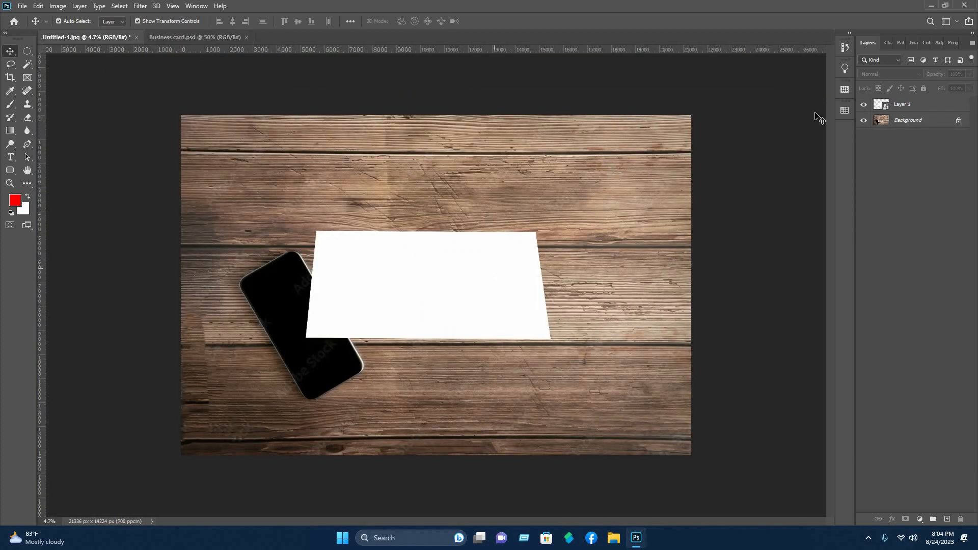
{"action": "left_click", "coordinate": [884, 111]}
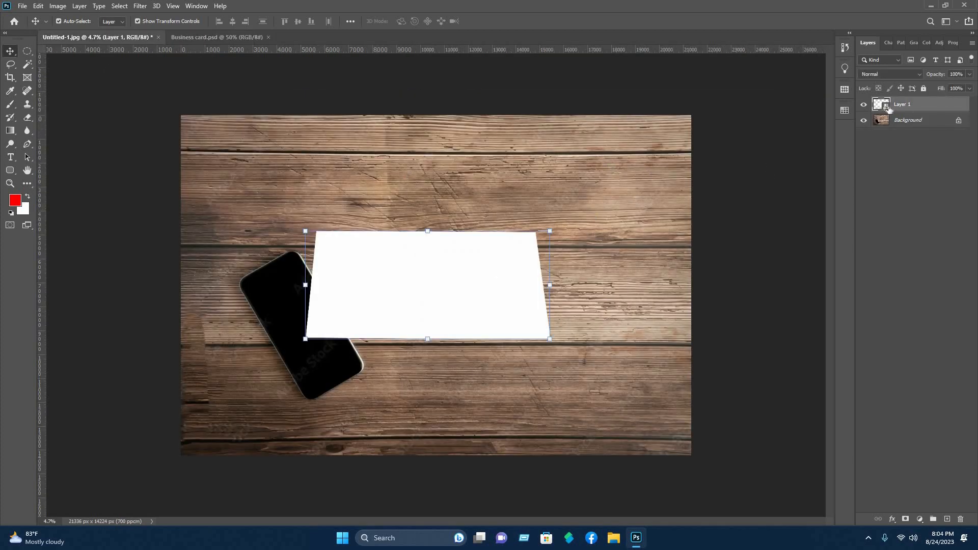
{"action": "double_click", "coordinate": [885, 108]}
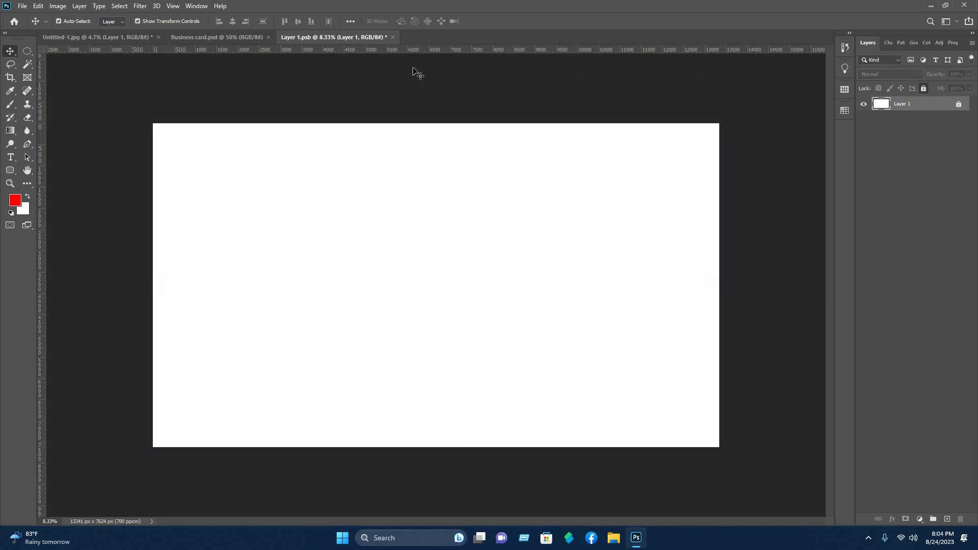
- Copy all the design layers from Business card.psd into the smart object document Layer 1.psb
{"action": "left_click", "coordinate": [253, 72]}
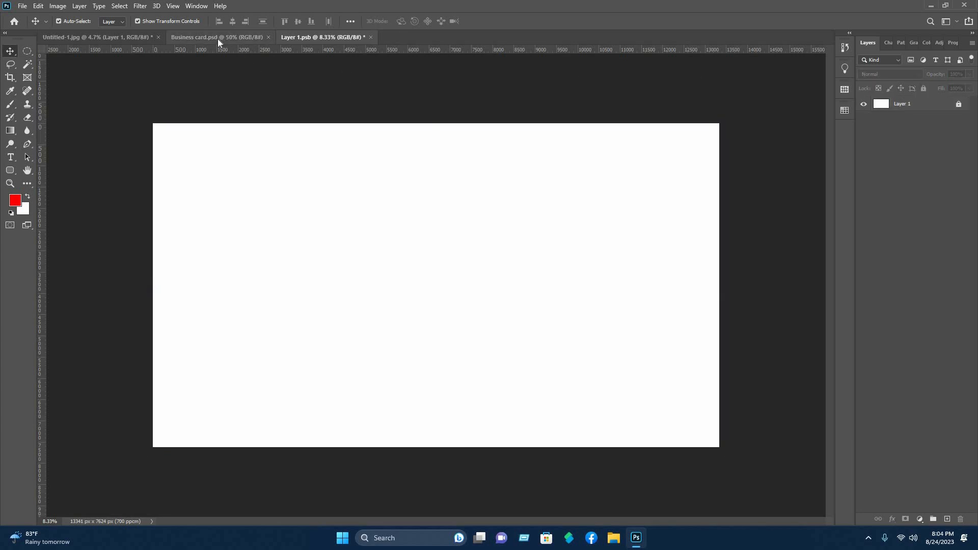
{"action": "left_click", "coordinate": [235, 40]}
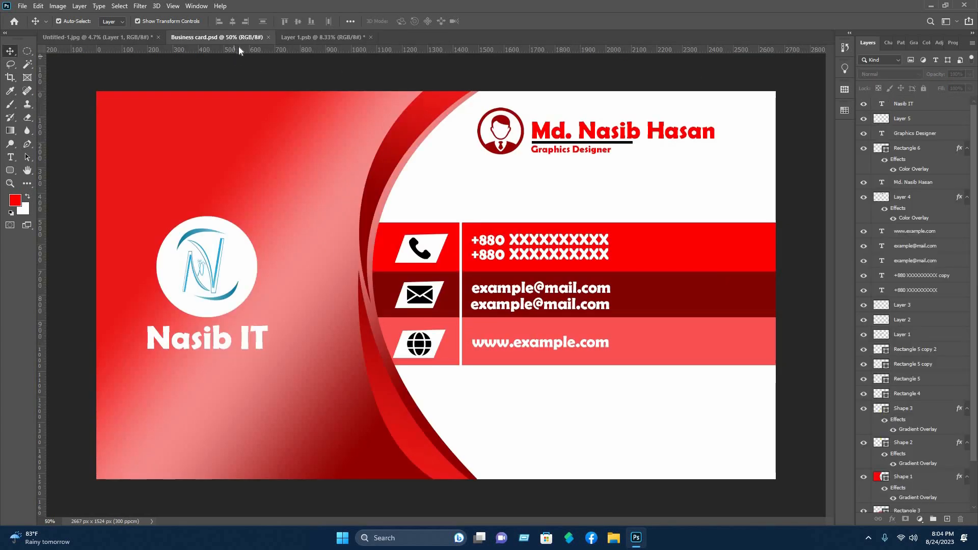
{"action": "left_click_drag", "start_coordinate": [72, 68], "coordinate": [798, 499]}
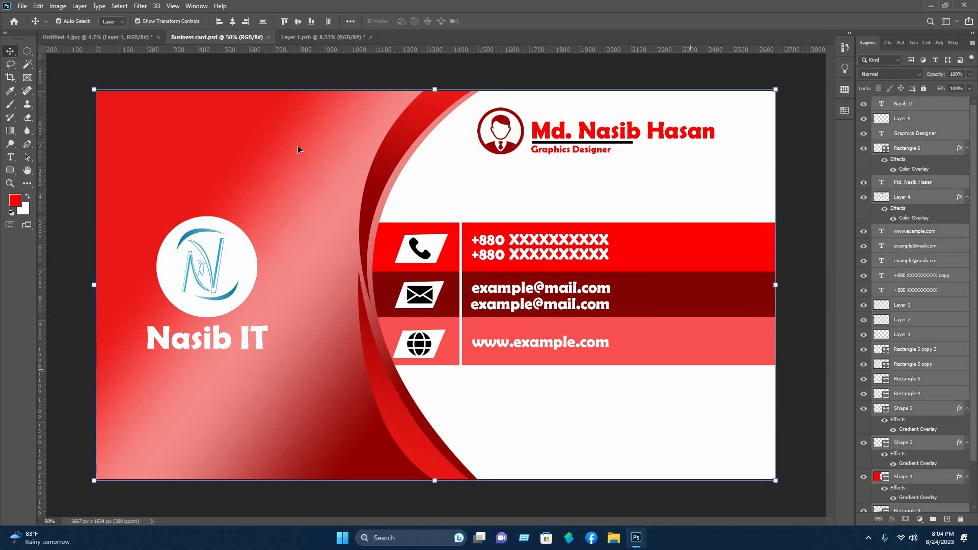
{"action": "left_click_drag", "start_coordinate": [311, 56], "coordinate": [421, 341]}
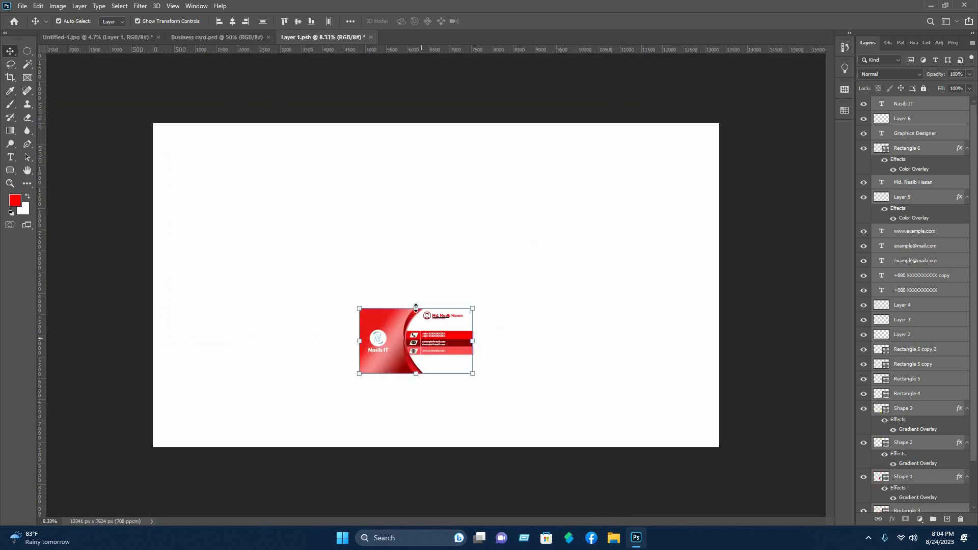
- Align the red card design with the upper-left corner of the white canvas and scale it to fill the whole canvas
{"action": "left_click_drag", "start_coordinate": [197, 190], "coordinate": [179, 152]}
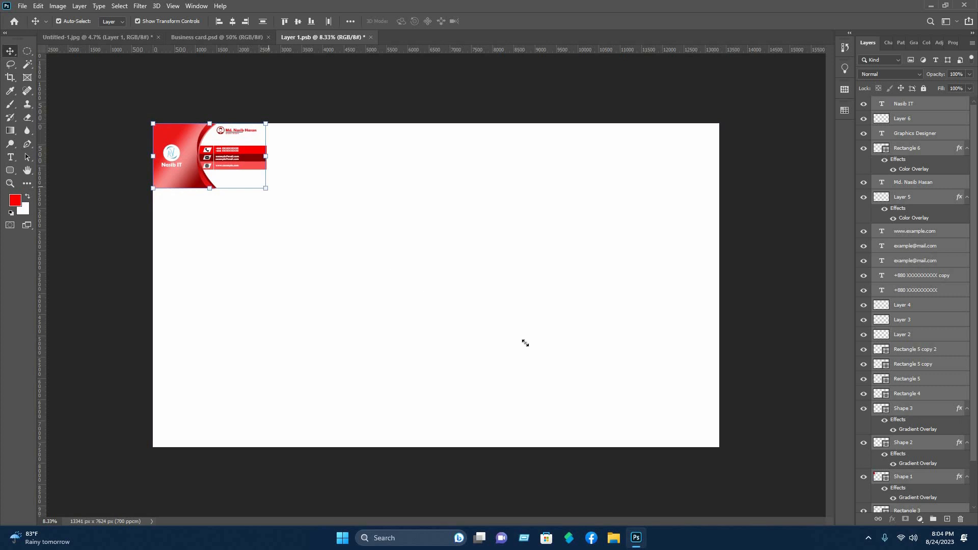
{"action": "left_click_drag", "start_coordinate": [666, 433], "coordinate": [699, 432]}
{"action": "key", "text": "Left"}
{"action": "key", "text": "Left"}
{"action": "key", "text": "Left"}
{"action": "key", "text": "Left"}
{"action": "left_click_drag", "start_coordinate": [718, 288], "coordinate": [725, 289]}
{"action": "left_click", "coordinate": [504, 22]}
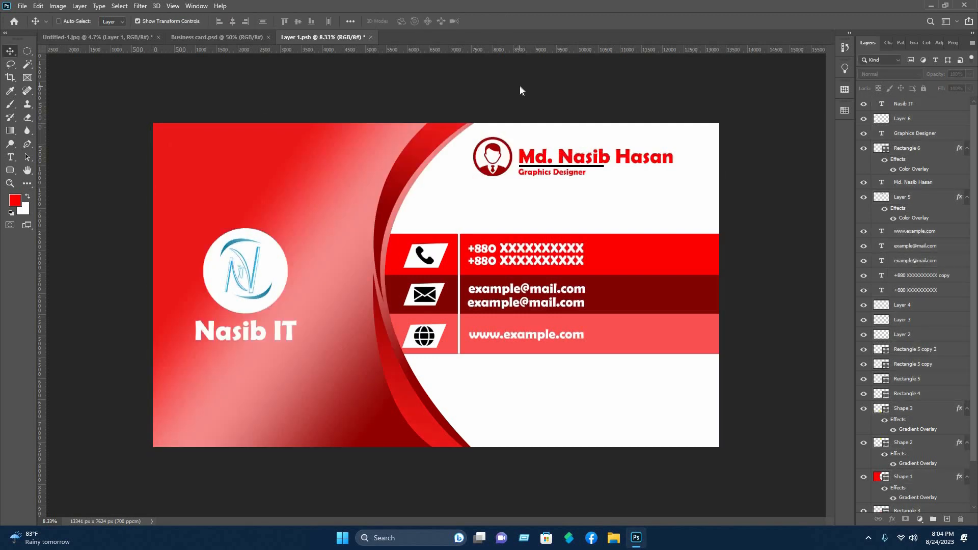
- Save the smart object contents and return to Untitled-1.jpg with the card layer deselected
{"action": "key", "text": "ctrl+s"}
{"action": "left_click", "coordinate": [101, 36]}
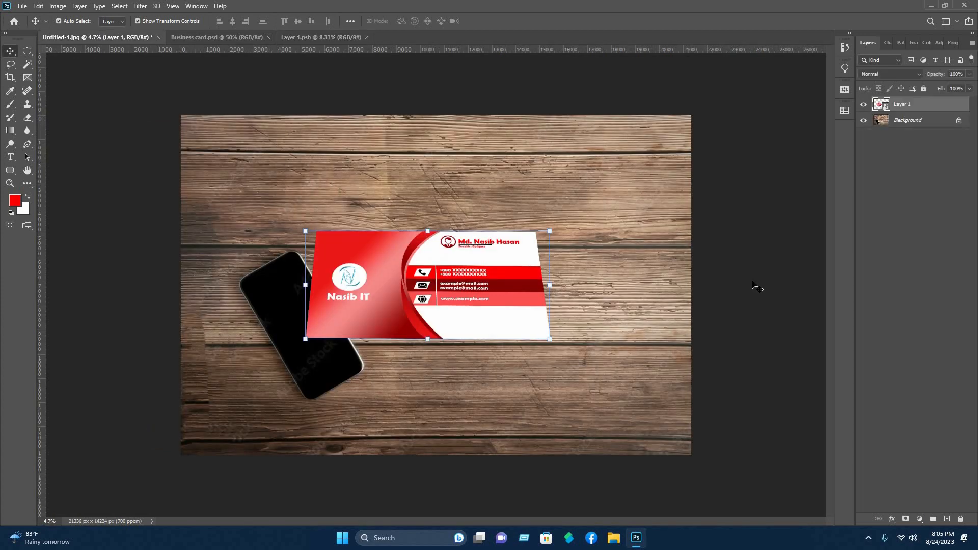
{"action": "left_click", "coordinate": [746, 270]}
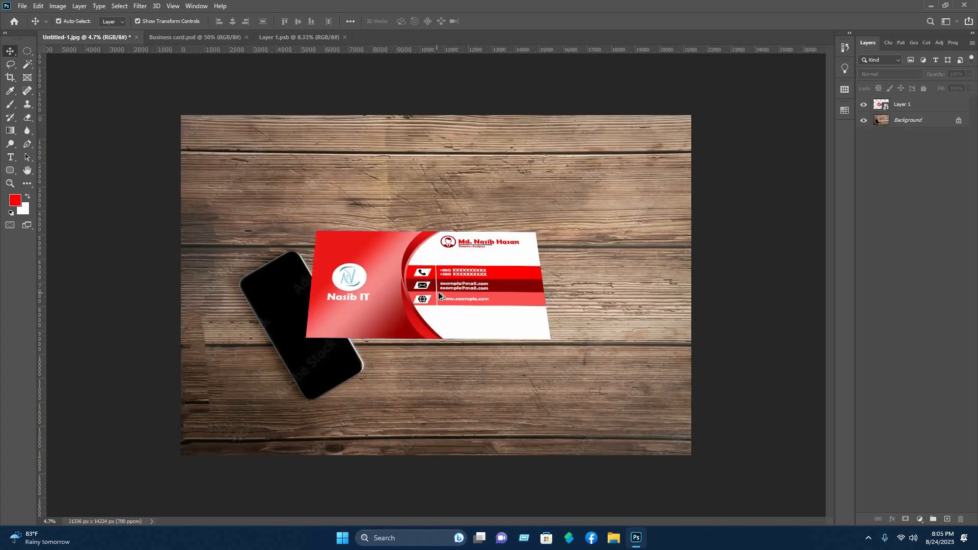
- Distort the red card, stretching its far edge upward and raising its far left corner slightly more
{"action": "scroll", "coordinate": [441, 295], "scroll_direction": "up", "scroll_amount": 5}
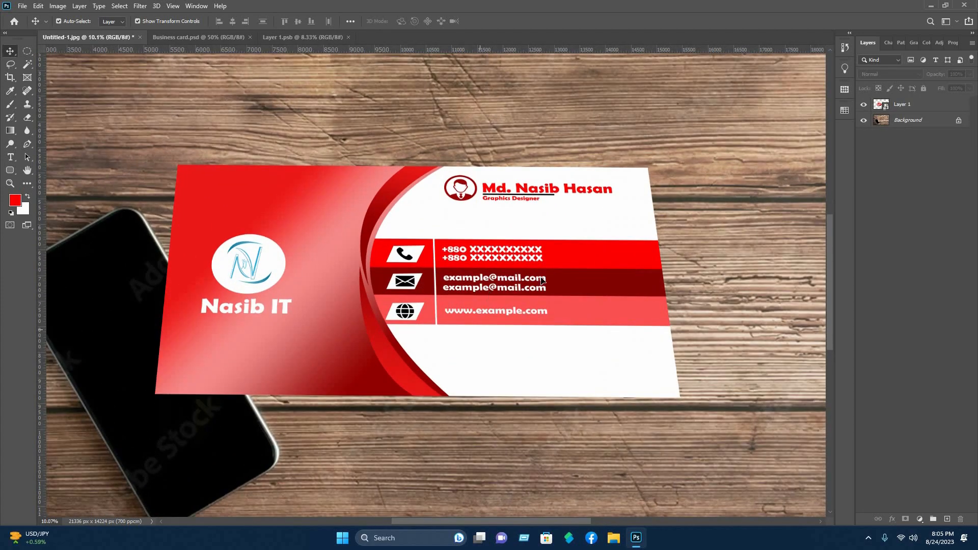
{"action": "left_click", "coordinate": [465, 279]}
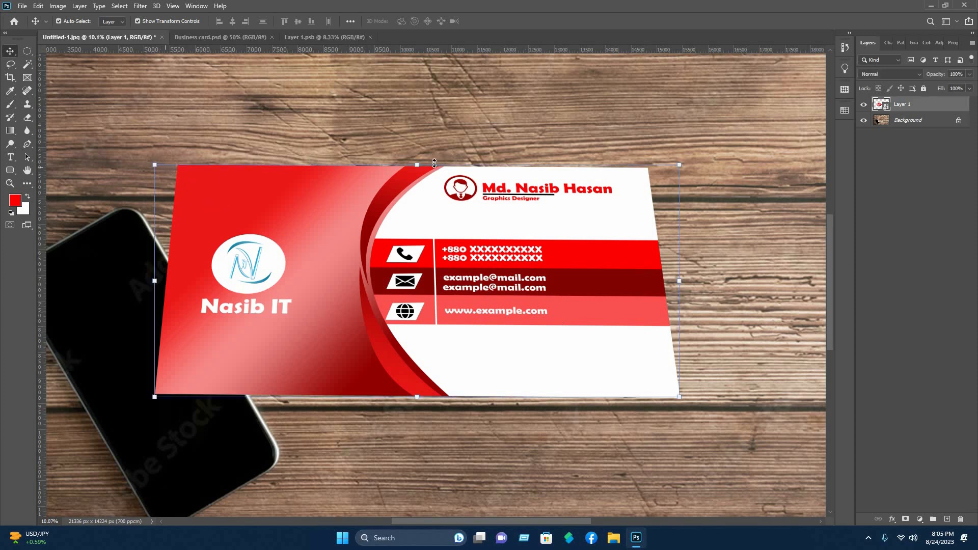
{"action": "key", "text": "ctrl+t"}
{"action": "right_click", "coordinate": [431, 209]}
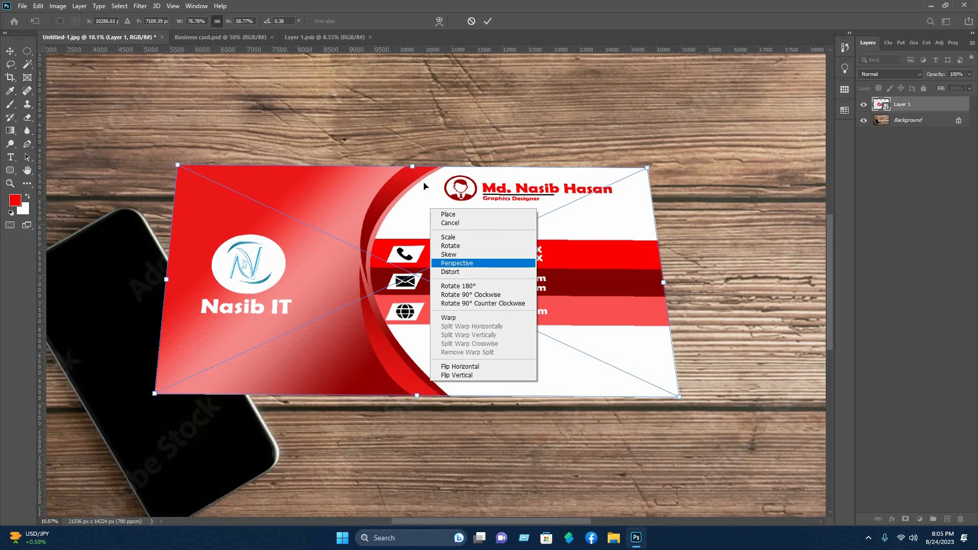
{"action": "left_click", "coordinate": [451, 272]}
{"action": "left_click_drag", "start_coordinate": [411, 168], "coordinate": [406, 147]}
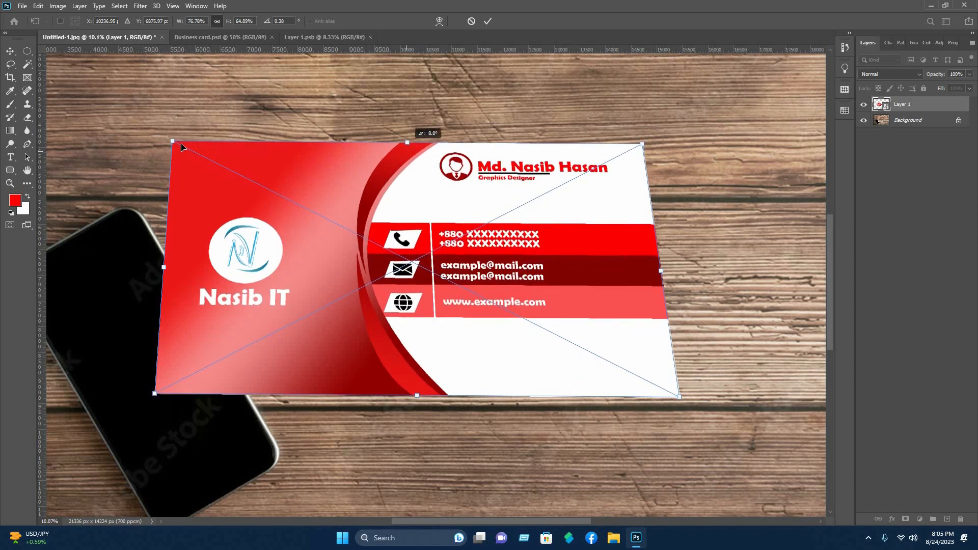
{"action": "left_click_drag", "start_coordinate": [166, 133], "coordinate": [163, 124]}
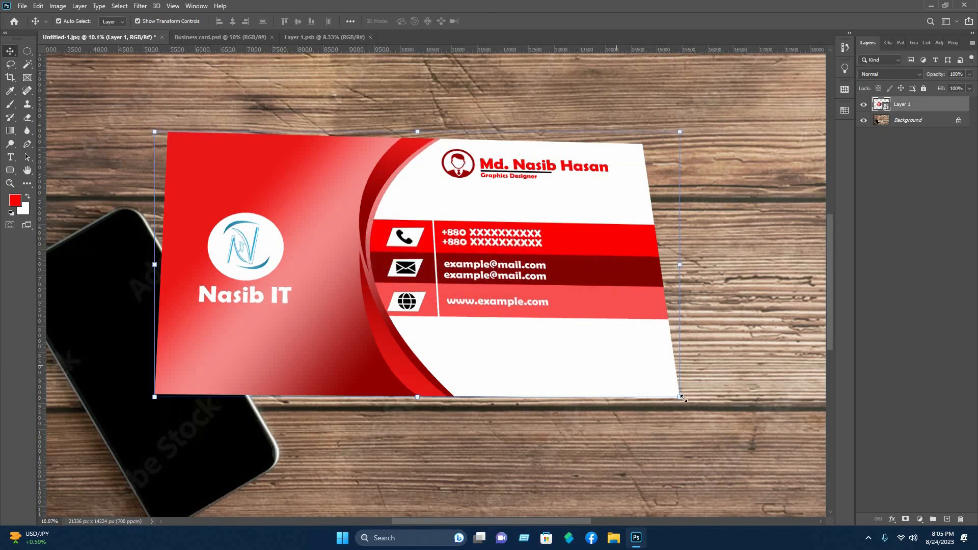
- Stack 13 duplicates of the card layer, each offset slightly up and to the left, to give the card thickness
{"action": "scroll", "coordinate": [683, 406], "scroll_direction": "up", "scroll_amount": 10}
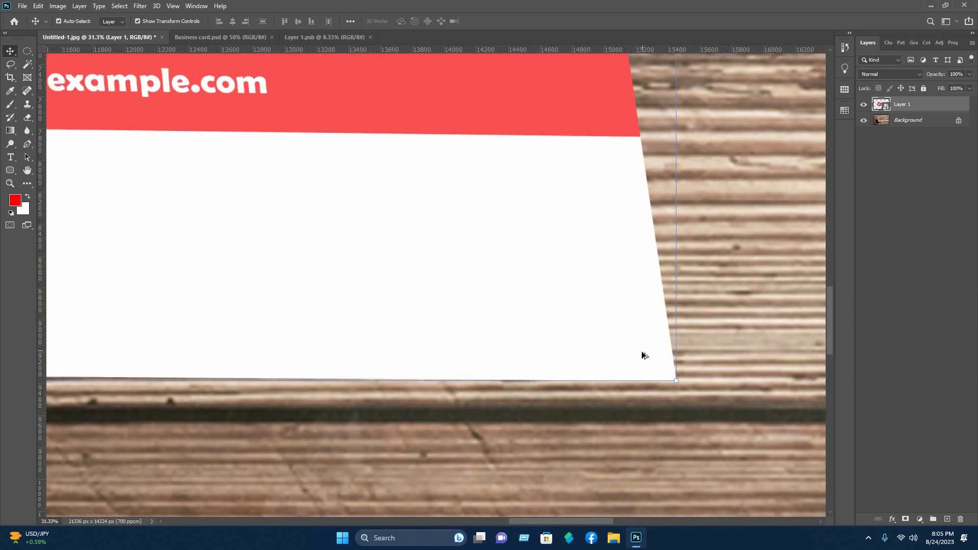
{"action": "left_click_drag", "start_coordinate": [639, 352], "coordinate": [632, 347]}
{"action": "left_click_drag", "start_coordinate": [628, 342], "coordinate": [622, 339]}
{"action": "left_click_drag", "start_coordinate": [621, 339], "coordinate": [563, 281]}
{"action": "scroll", "coordinate": [744, 244], "scroll_direction": "down", "scroll_amount": 3}
{"action": "scroll", "coordinate": [746, 233], "scroll_direction": "down", "scroll_amount": 5}
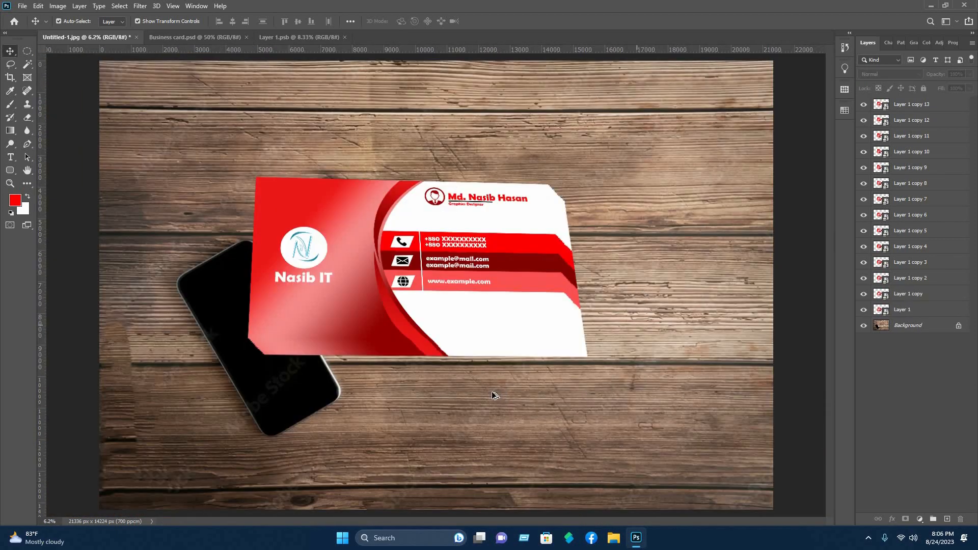
- Select all the stacked card layers, enlarge them together and move them up across the wood above the phone
{"action": "key", "text": "ctrl+alt+a"}
{"action": "key", "text": "ctrl+t"}
{"action": "left_click_drag", "start_coordinate": [587, 177], "coordinate": [682, 124]}
{"action": "left_click_drag", "start_coordinate": [560, 243], "coordinate": [571, 204]}
{"action": "key", "text": "Return"}
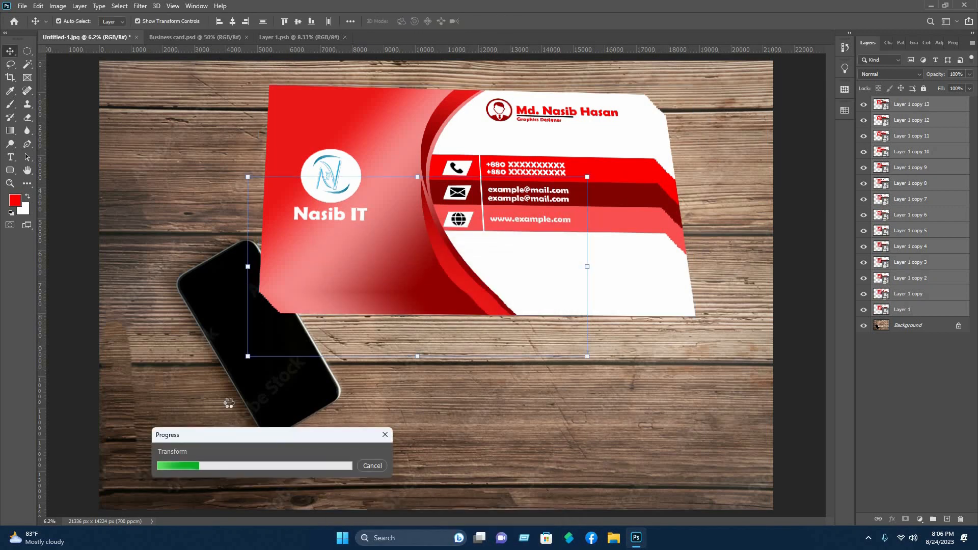
- Select all the stacked card layers, leaving out the Background, and group them
{"action": "left_click_drag", "start_coordinate": [243, 432], "coordinate": [220, 471]}
{"action": "right_click", "coordinate": [730, 535]}
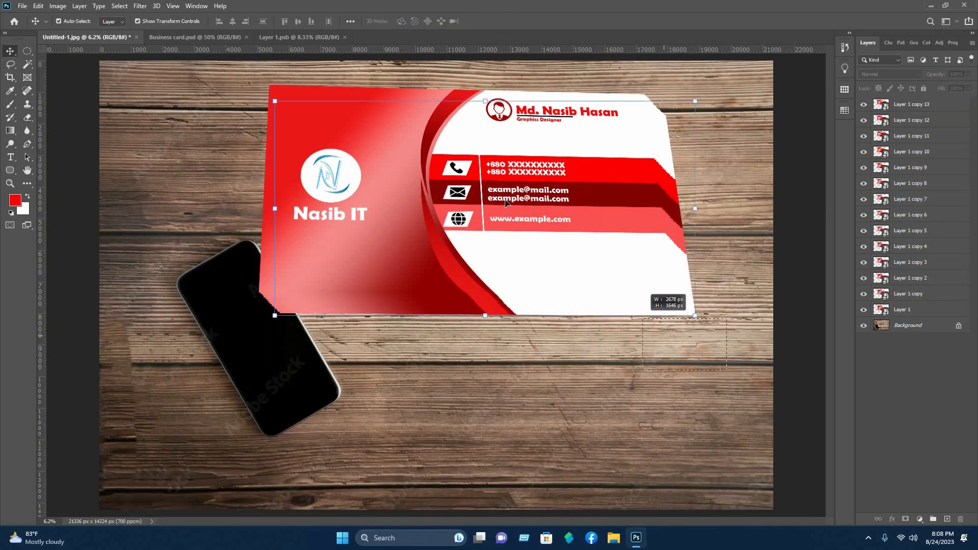
{"action": "key", "text": "ctrl+alt+a"}
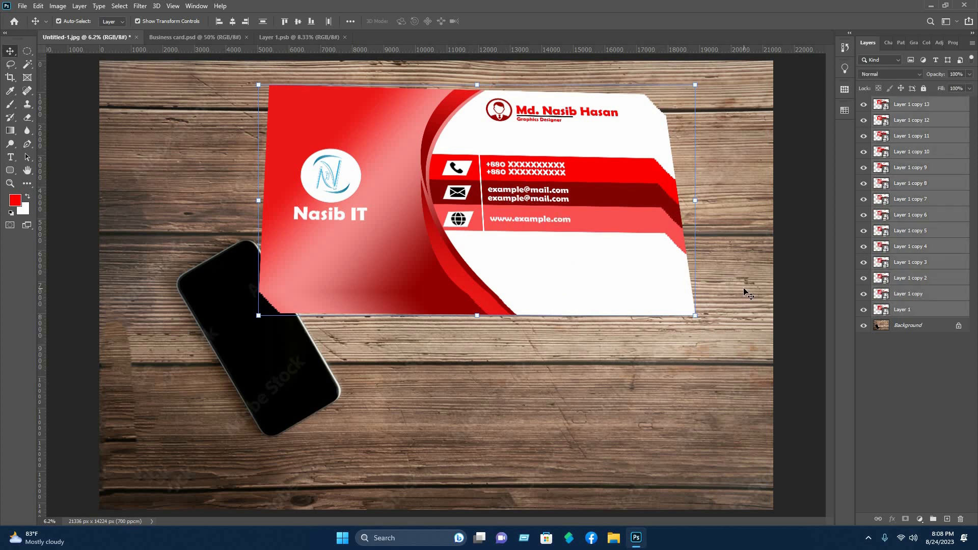
{"action": "key", "text": "ctrl"}
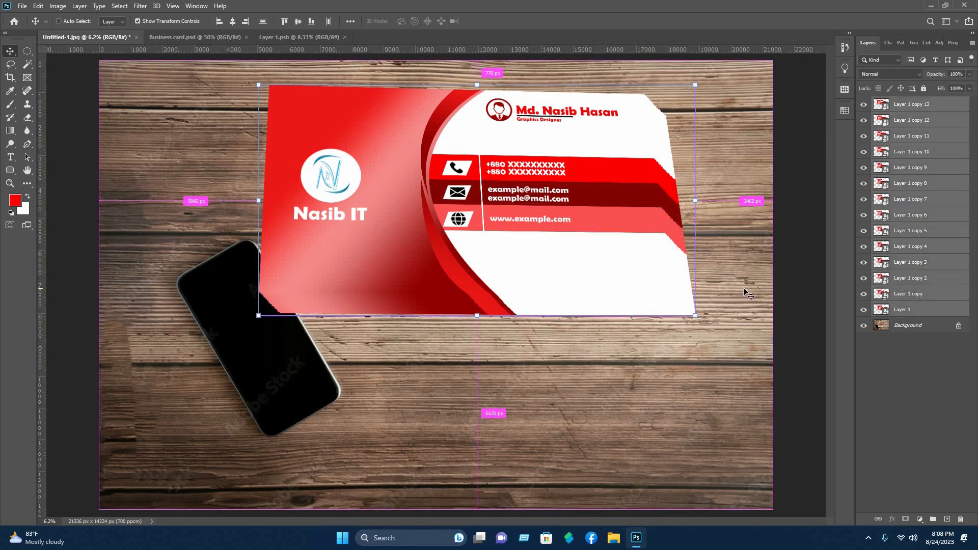
{"action": "key", "text": "ctrl+g"}
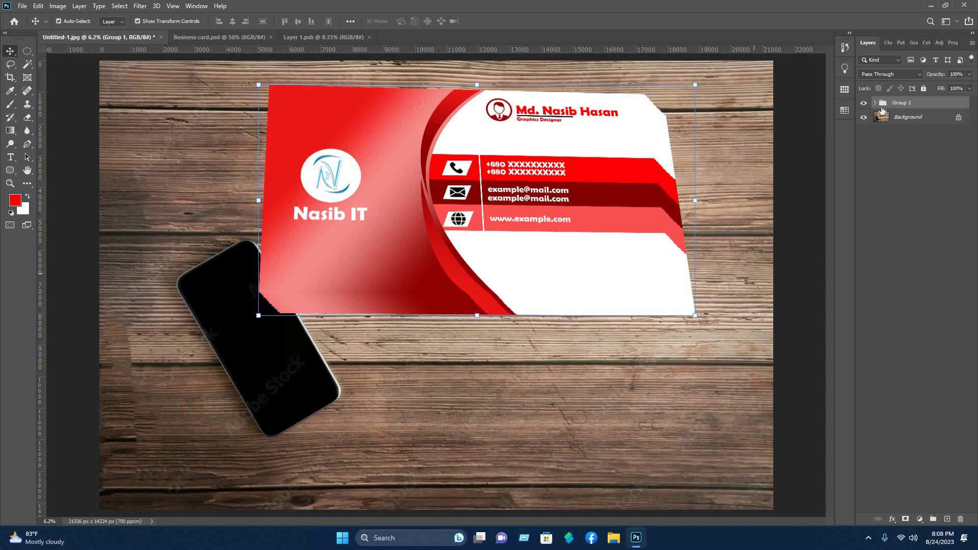
- Select the card layers inside the group and move them slightly down and to the right
{"action": "left_click", "coordinate": [705, 322]}
{"action": "left_click_drag", "start_coordinate": [737, 324], "coordinate": [461, 125]}
{"action": "left_click_drag", "start_coordinate": [525, 174], "coordinate": [541, 203]}
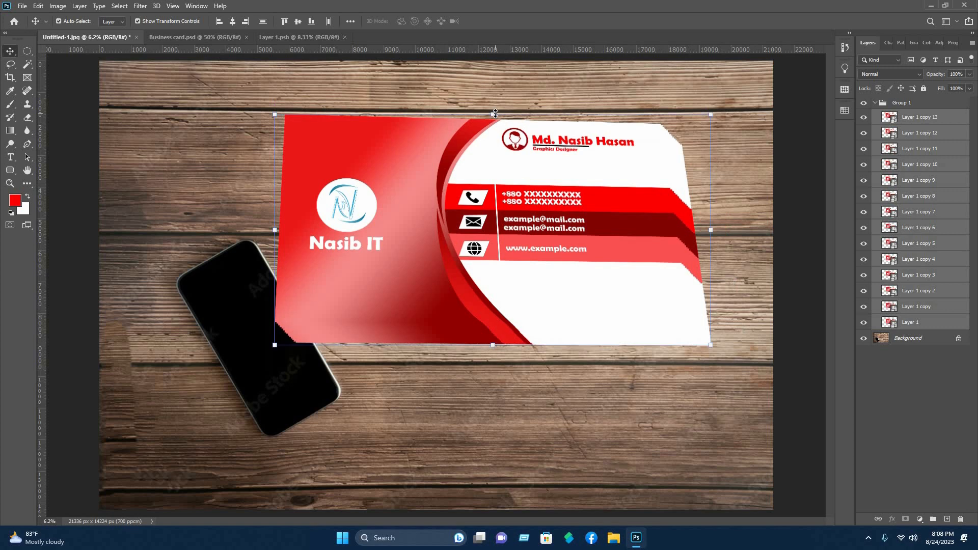
- Distort the card stack into a flatter, slightly tilted perspective shape on the wood to the right of the phone
{"action": "key", "text": "ctrl+t"}
{"action": "right_click", "coordinate": [502, 188]}
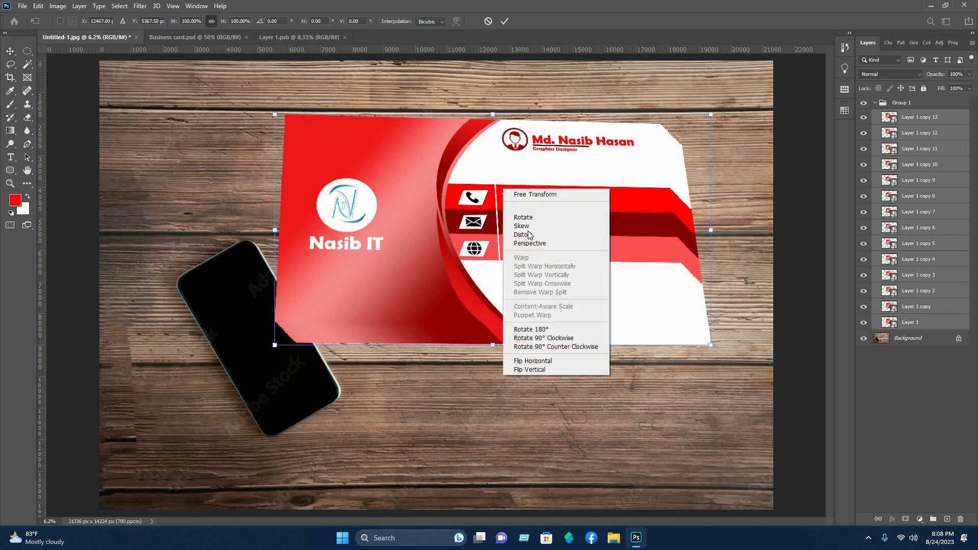
{"action": "left_click", "coordinate": [528, 234]}
{"action": "left_click_drag", "start_coordinate": [493, 115], "coordinate": [504, 144]}
{"action": "left_click_drag", "start_coordinate": [275, 344], "coordinate": [301, 362]}
{"action": "left_click_drag", "start_coordinate": [720, 144], "coordinate": [689, 138]}
{"action": "left_click_drag", "start_coordinate": [487, 150], "coordinate": [506, 170]}
{"action": "left_click_drag", "start_coordinate": [305, 165], "coordinate": [358, 203]}
{"action": "left_click_drag", "start_coordinate": [526, 374], "coordinate": [542, 359]}
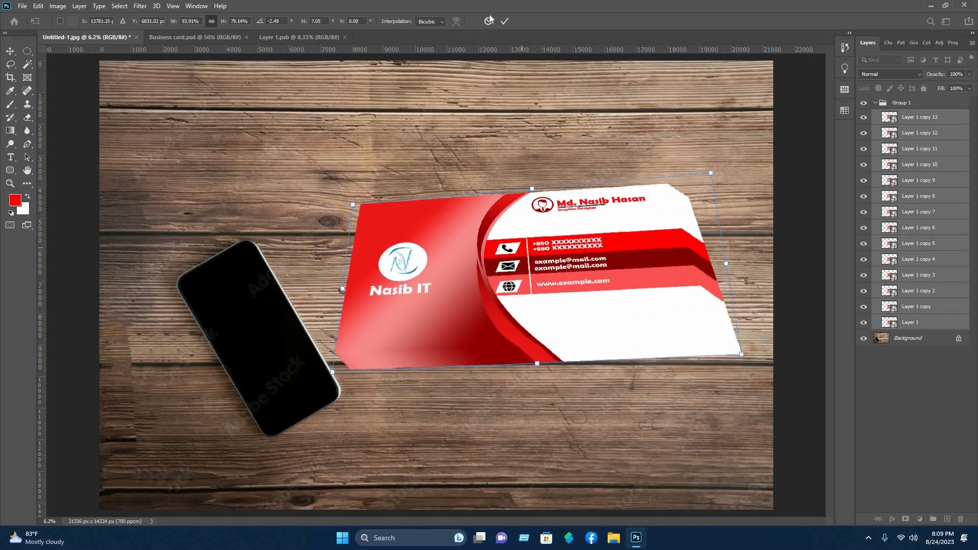
{"action": "left_click", "coordinate": [505, 23]}
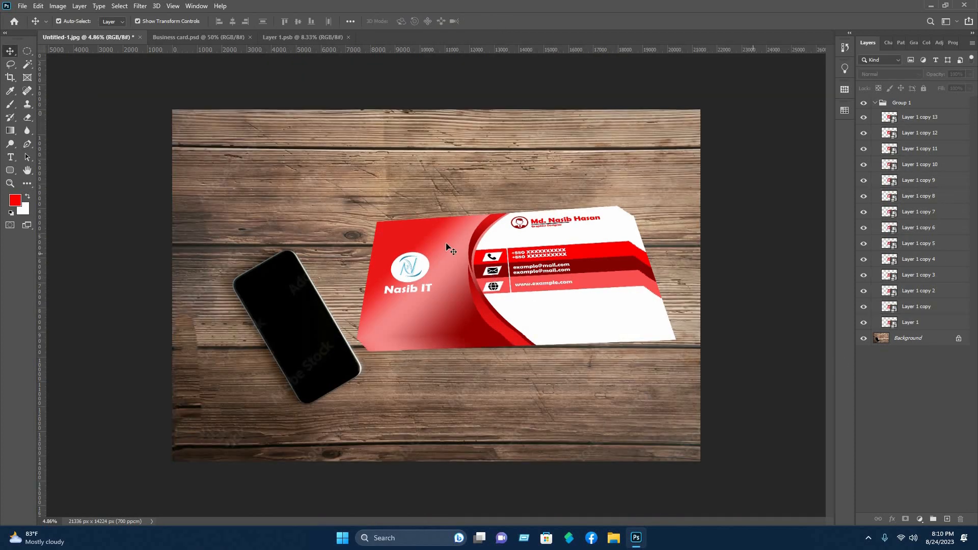
- Scale all the stacked card layers to about 125% and move them left so they overlap the phone
{"action": "left_click_drag", "start_coordinate": [650, 395], "coordinate": [358, 204]}
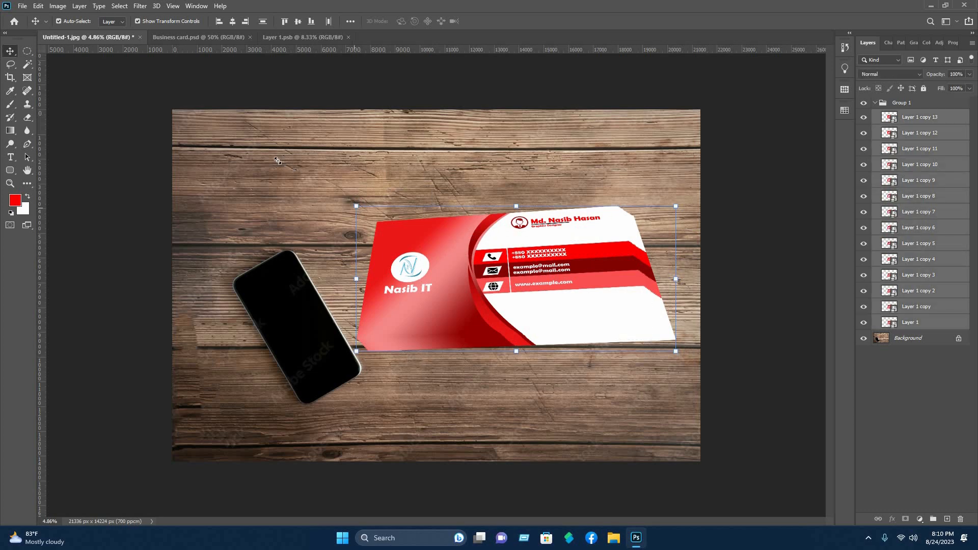
{"action": "left_click_drag", "start_coordinate": [278, 160], "coordinate": [276, 158]}
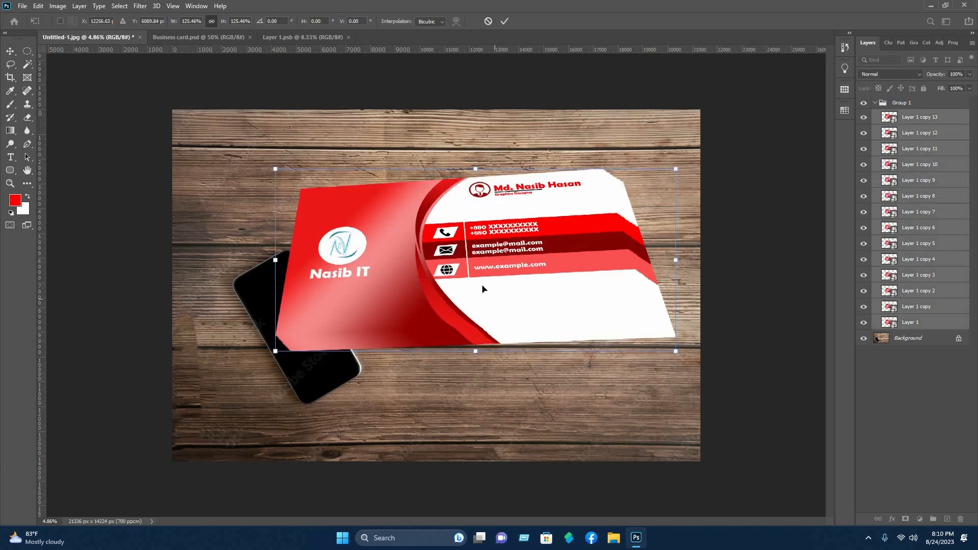
{"action": "left_click_drag", "start_coordinate": [483, 285], "coordinate": [470, 275]}
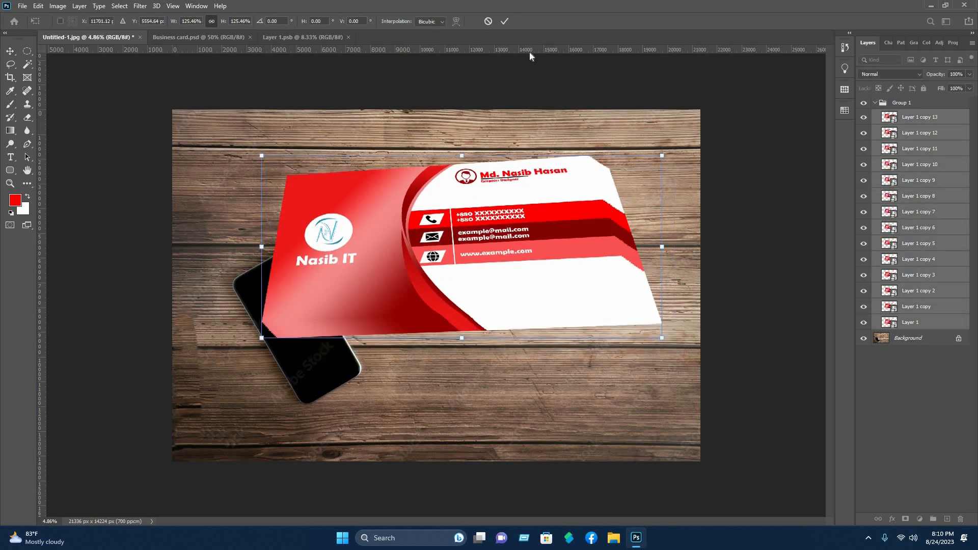
{"action": "key", "text": "Return"}
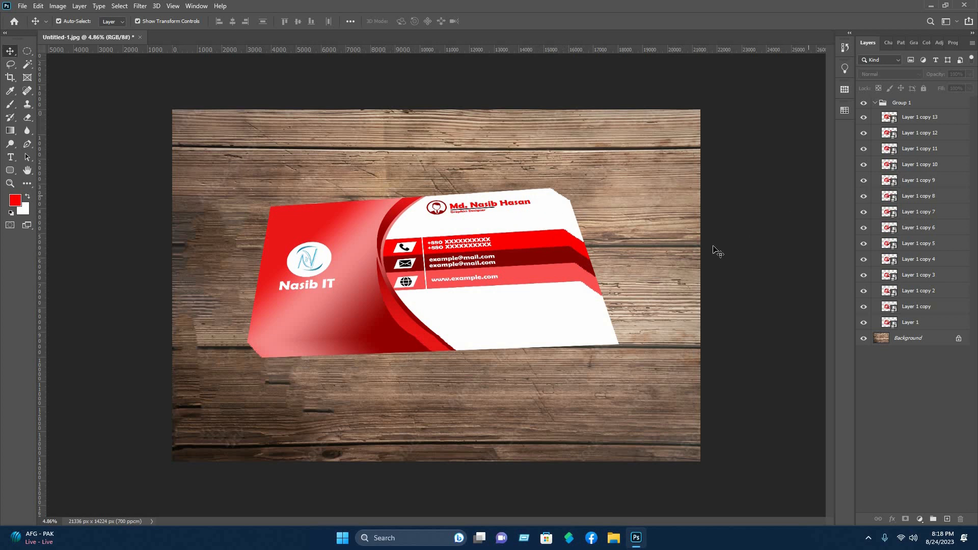
- Open the contents of the top card layer's smart object, and open bu9.psd from the Desktop
{"action": "double_click", "coordinate": [895, 121]}
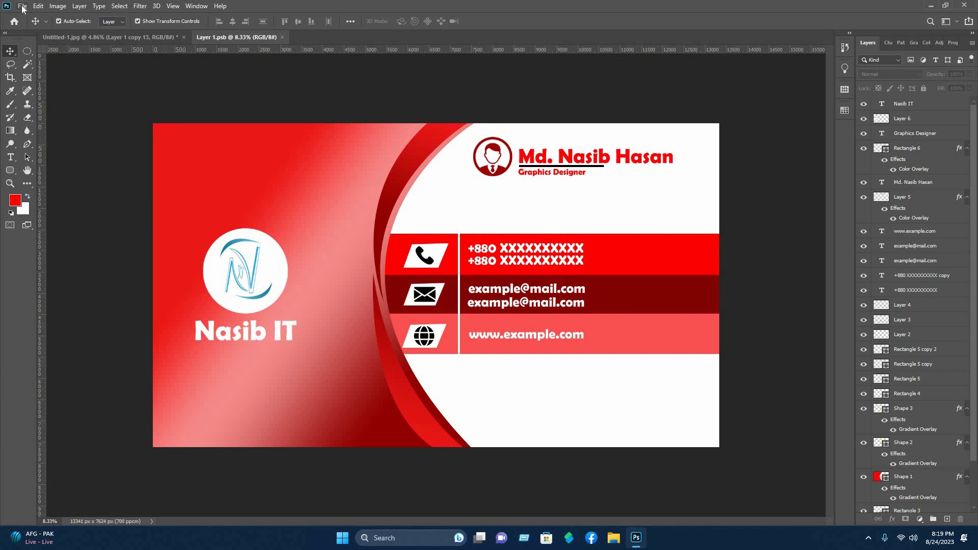
{"action": "left_click", "coordinate": [22, 8]}
{"action": "left_click", "coordinate": [44, 26]}
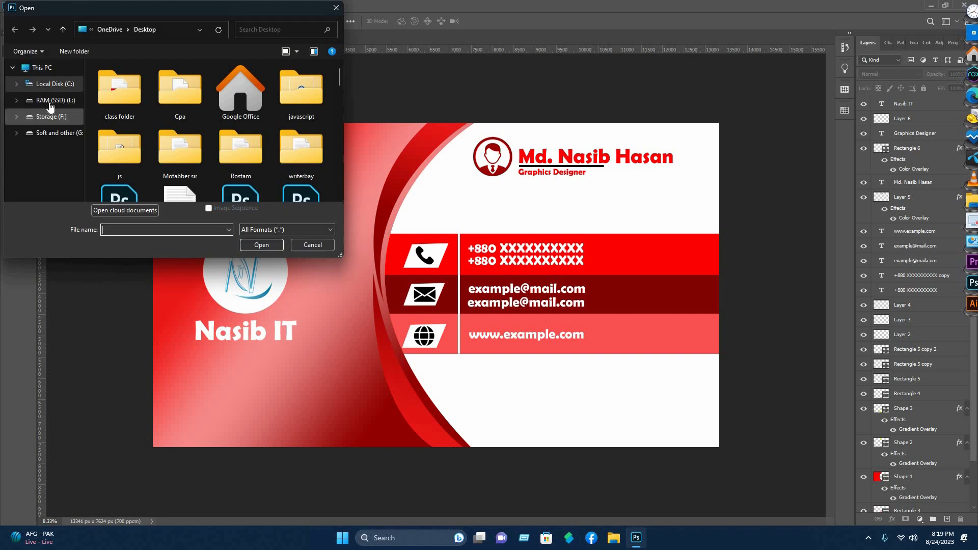
{"action": "scroll", "coordinate": [47, 105], "scroll_direction": "up", "scroll_amount": 2}
{"action": "left_click", "coordinate": [45, 101]}
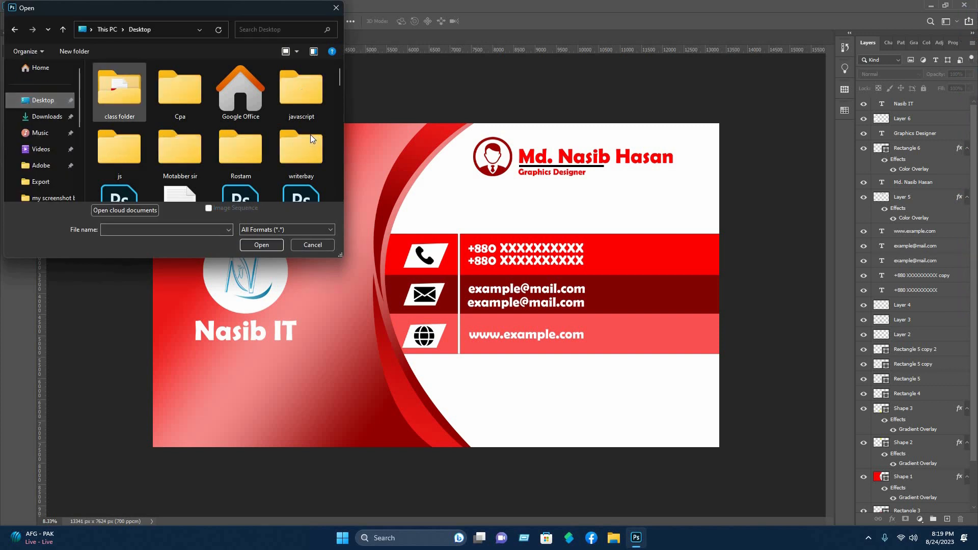
{"action": "scroll", "coordinate": [297, 123], "scroll_direction": "down", "scroll_amount": 1}
{"action": "left_click", "coordinate": [256, 98]}
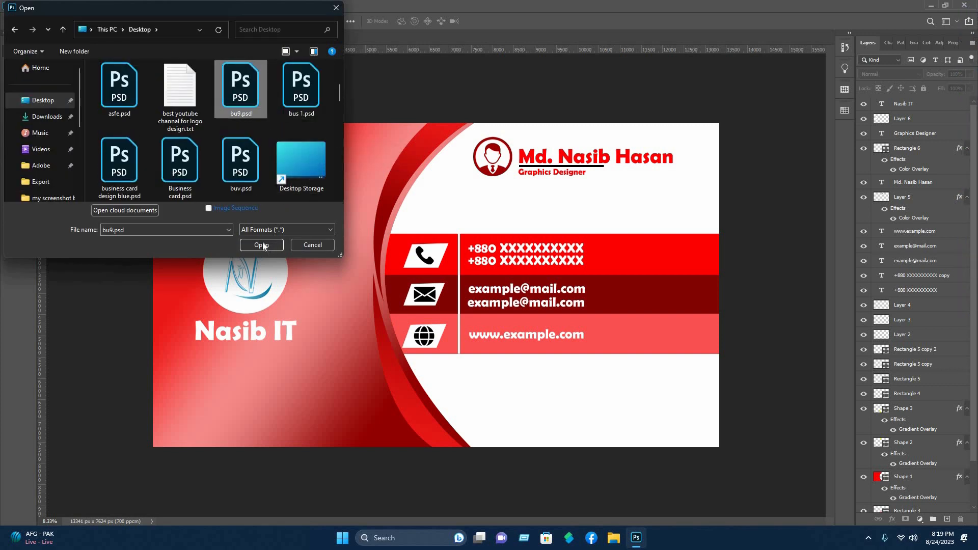
{"action": "left_click", "coordinate": [262, 243]}
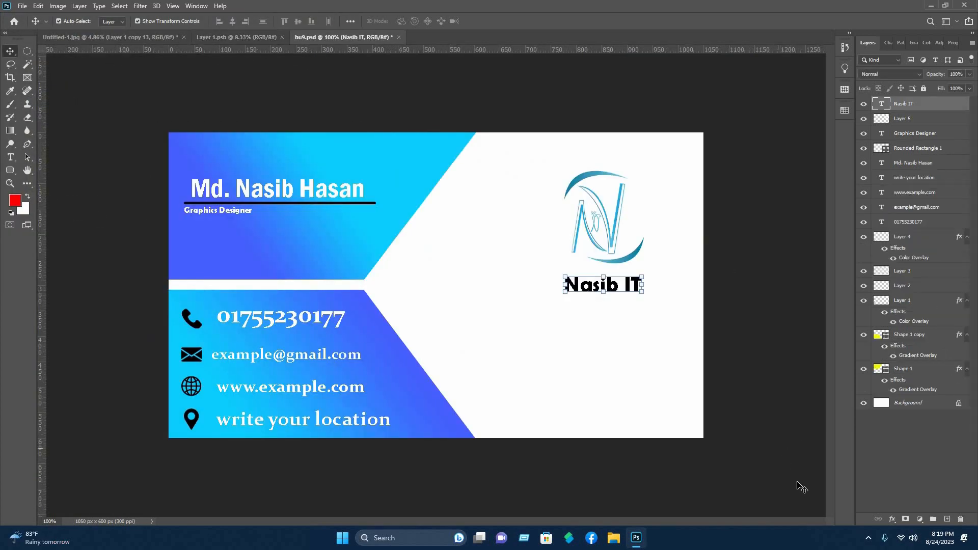
- Select all the blue card's design layers above the Background in bu9.psd
{"action": "left_click", "coordinate": [526, 339]}
{"action": "left_click_drag", "start_coordinate": [197, 157], "coordinate": [161, 129]}
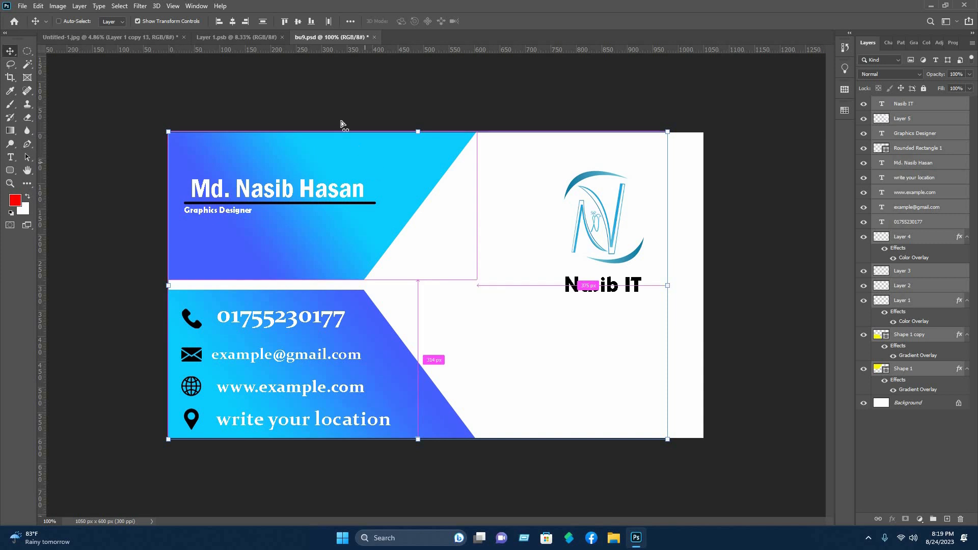
{"action": "key", "text": "ctrl+g"}
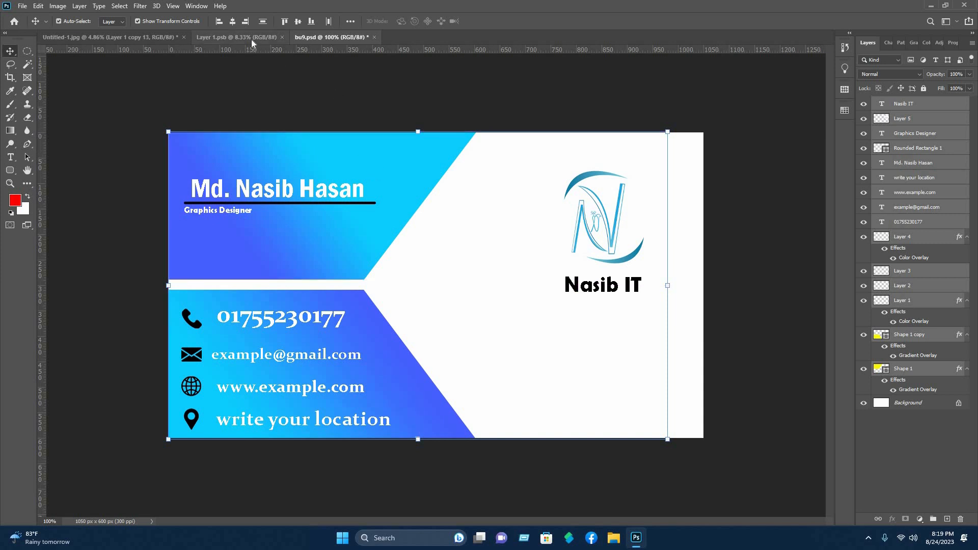
- Delete all the red card design layers in Layer 1.psb except the locked white base layer
{"action": "left_click", "coordinate": [252, 39]}
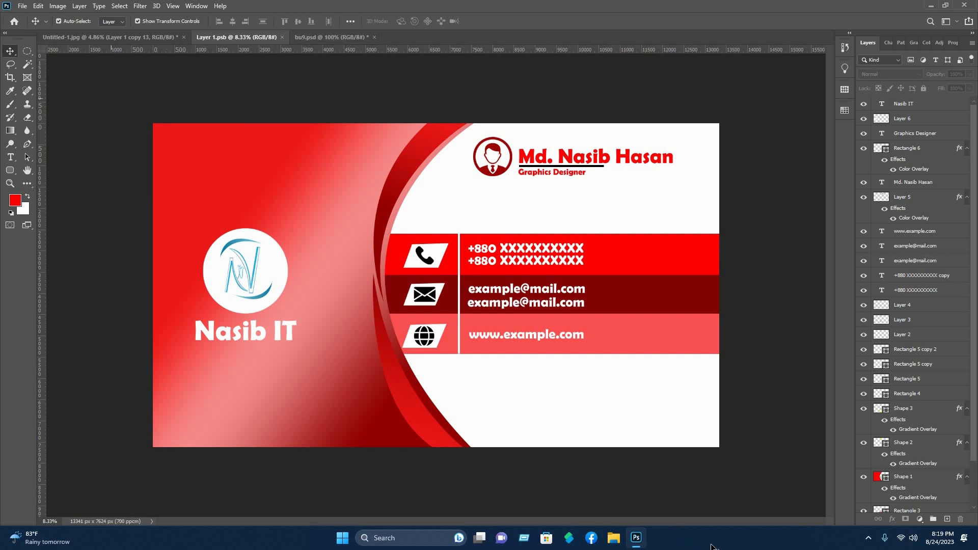
{"action": "key", "text": "ctrl+alt+a"}
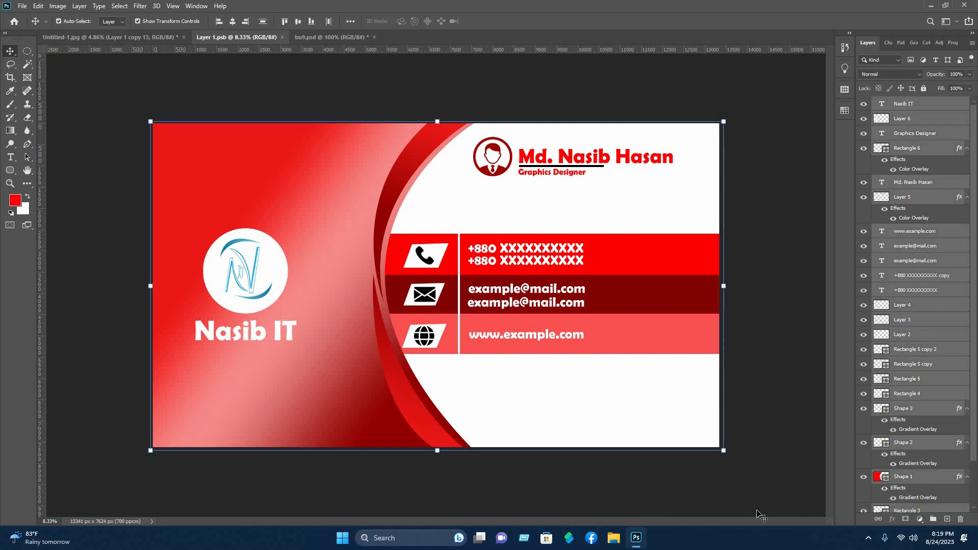
{"action": "key", "text": "Delete"}
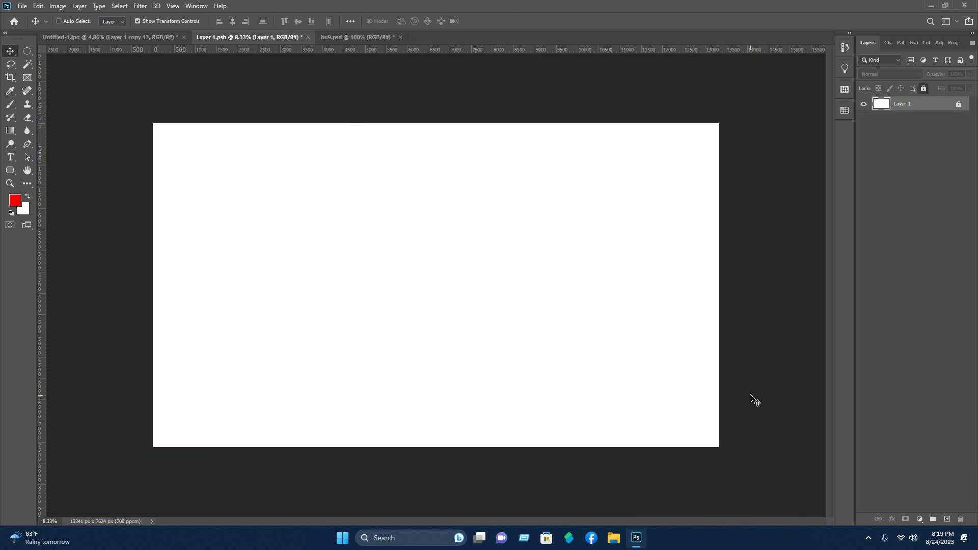
- Bring the blue card layers from bu9.psd into Layer 1.psb and scale and stretch them to fill the whole canvas
{"action": "key", "text": "ctrl+z"}
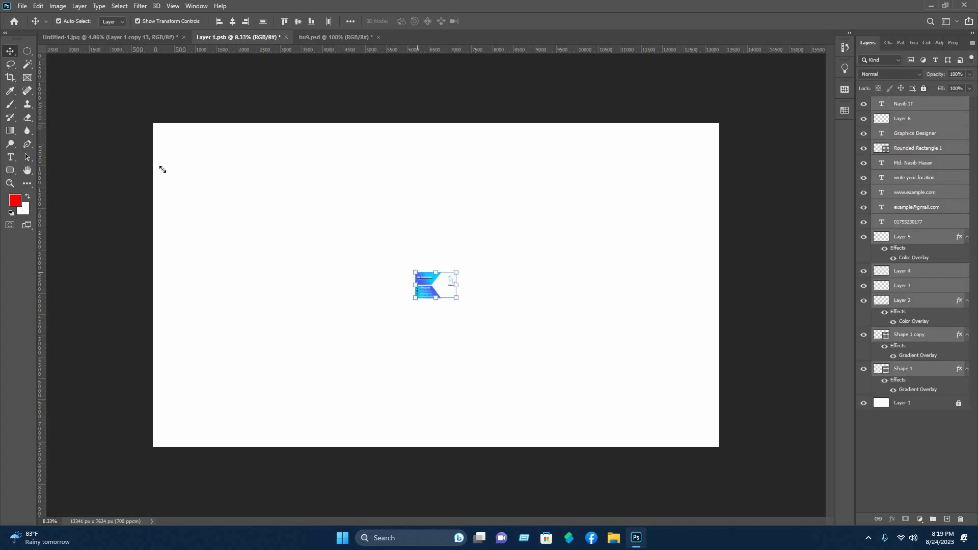
{"action": "left_click_drag", "start_coordinate": [139, 153], "coordinate": [139, 152]}
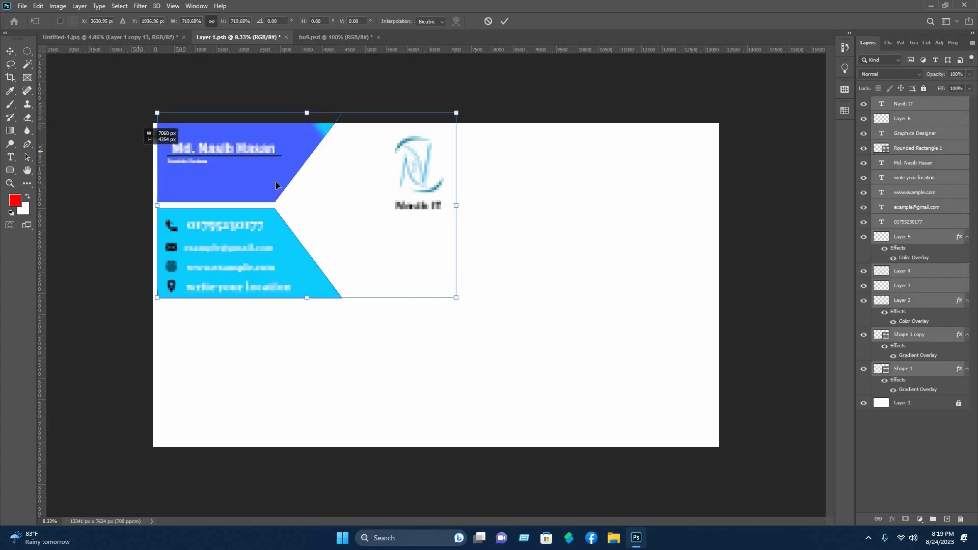
{"action": "left_click_drag", "start_coordinate": [271, 184], "coordinate": [289, 191]}
{"action": "left_click_drag", "start_coordinate": [446, 300], "coordinate": [687, 424]}
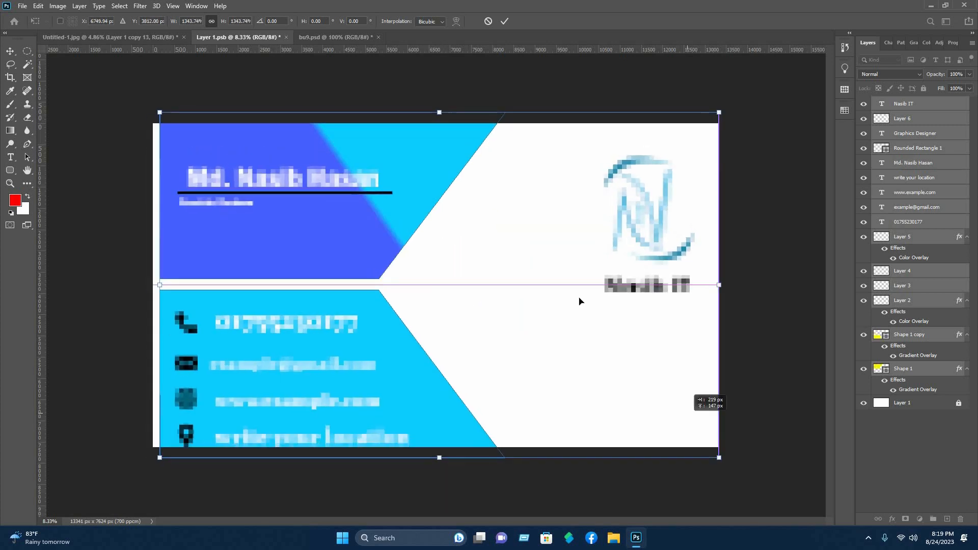
{"action": "left_click_drag", "start_coordinate": [439, 101], "coordinate": [495, 141]}
{"action": "left_click_drag", "start_coordinate": [196, 270], "coordinate": [162, 269]}
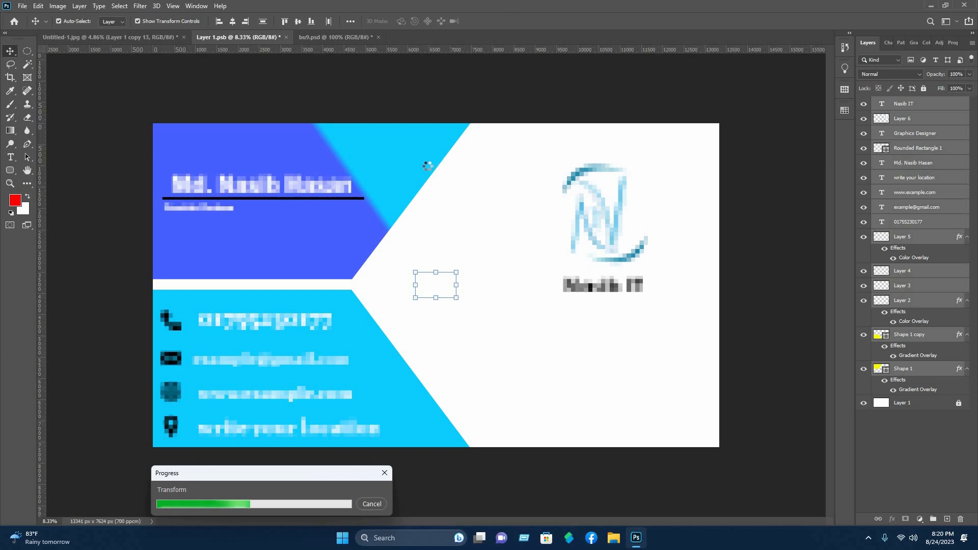
{"action": "left_click", "coordinate": [274, 90]}
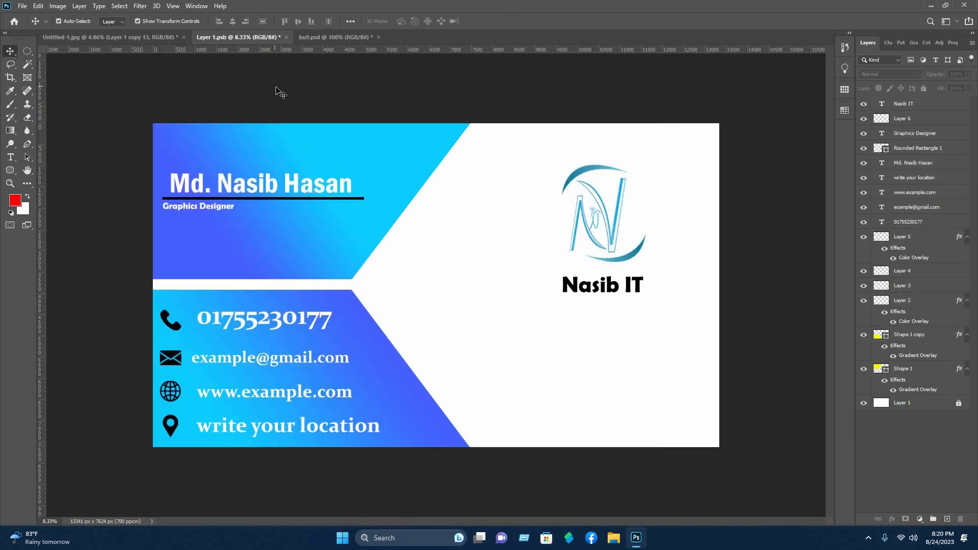
- Save the smart object contents in Layer 1.psb, return to the Untitled-1.jpg mockup and deselect the card layers
{"action": "key", "text": "ctrl+s"}
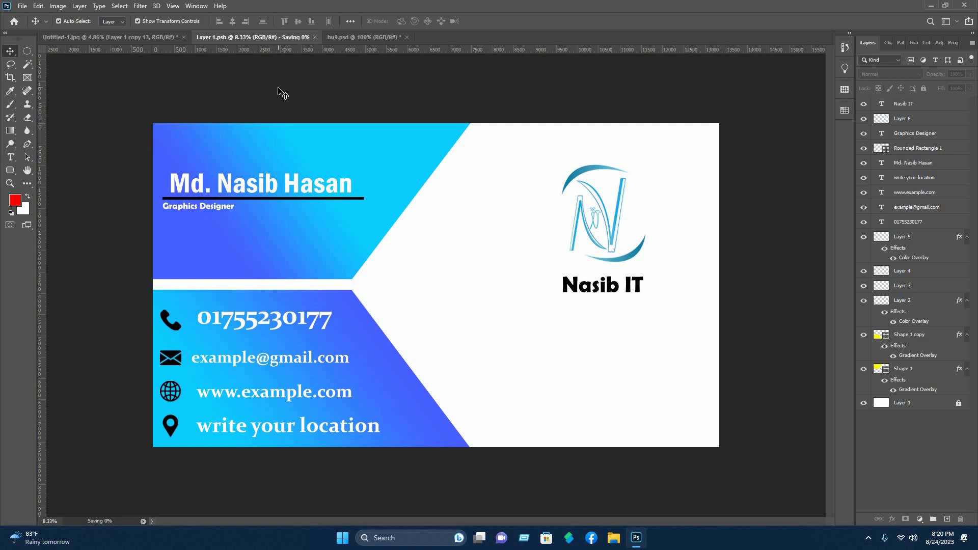
{"action": "left_click", "coordinate": [110, 37]}
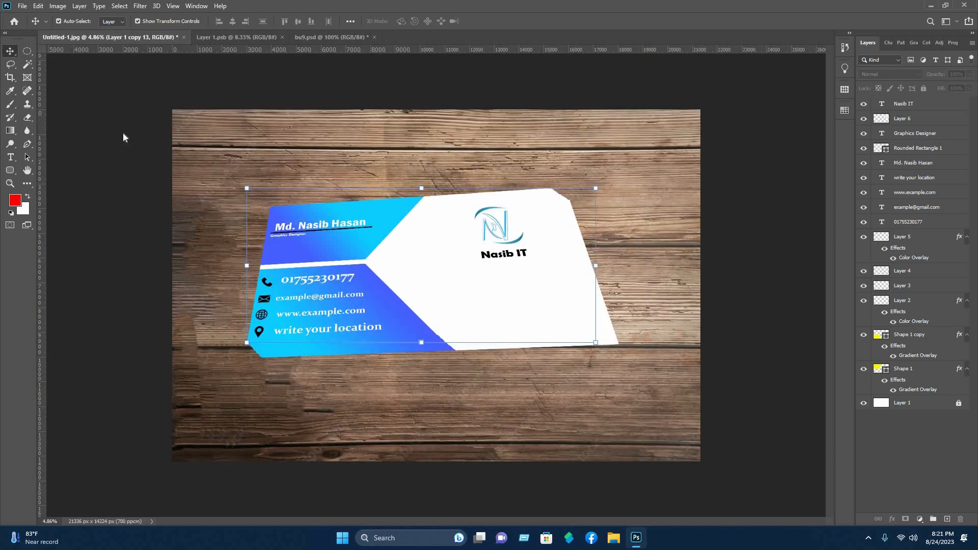
{"action": "left_click", "coordinate": [392, 357]}
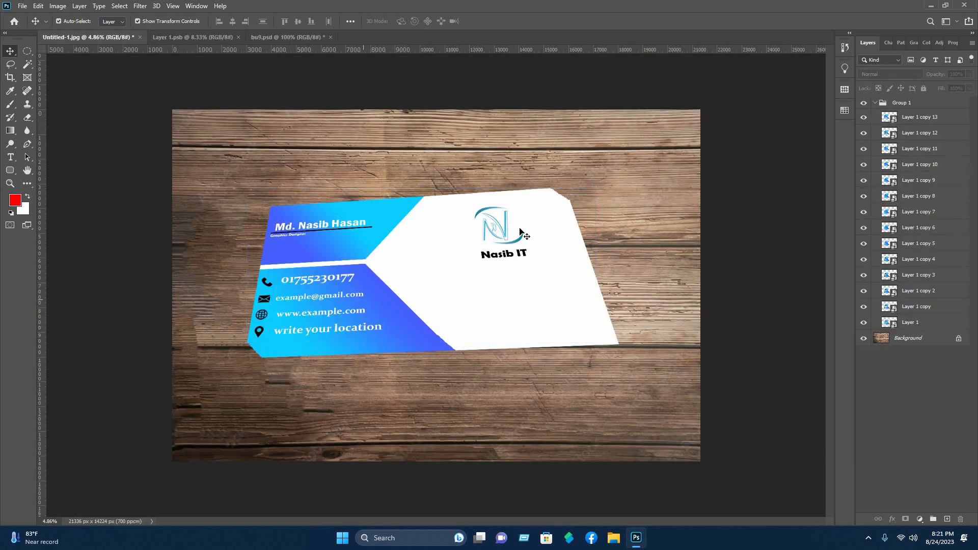